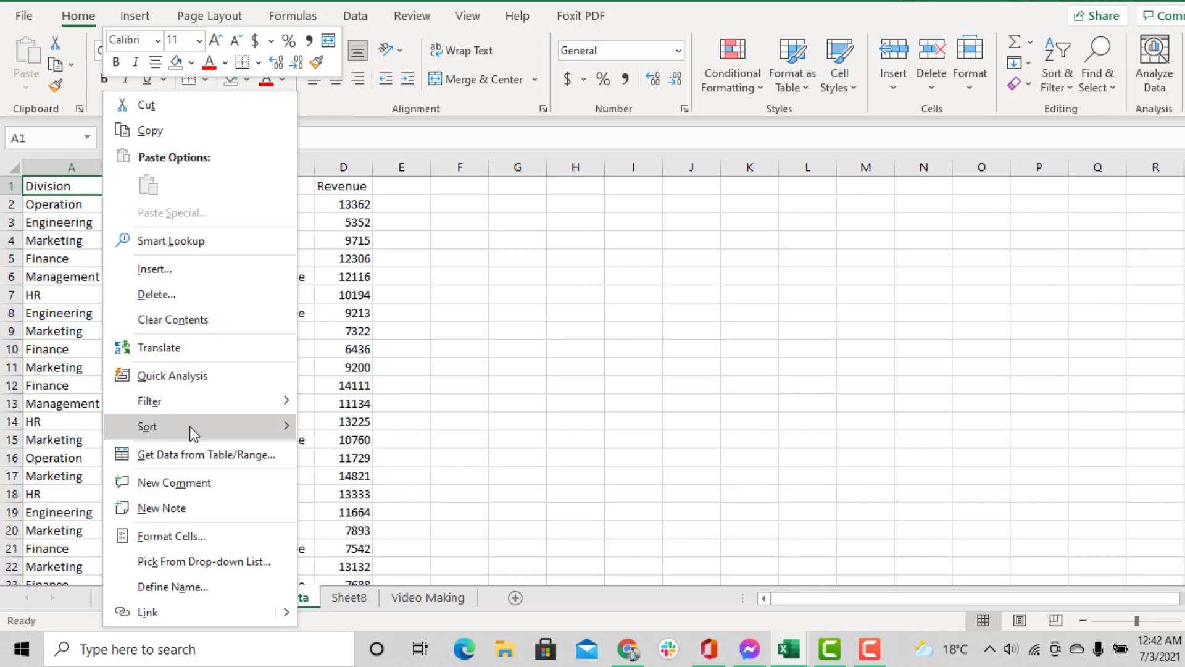
Sort the table by Division from A to Z and check the order of the rows
mouse_move(190, 426)
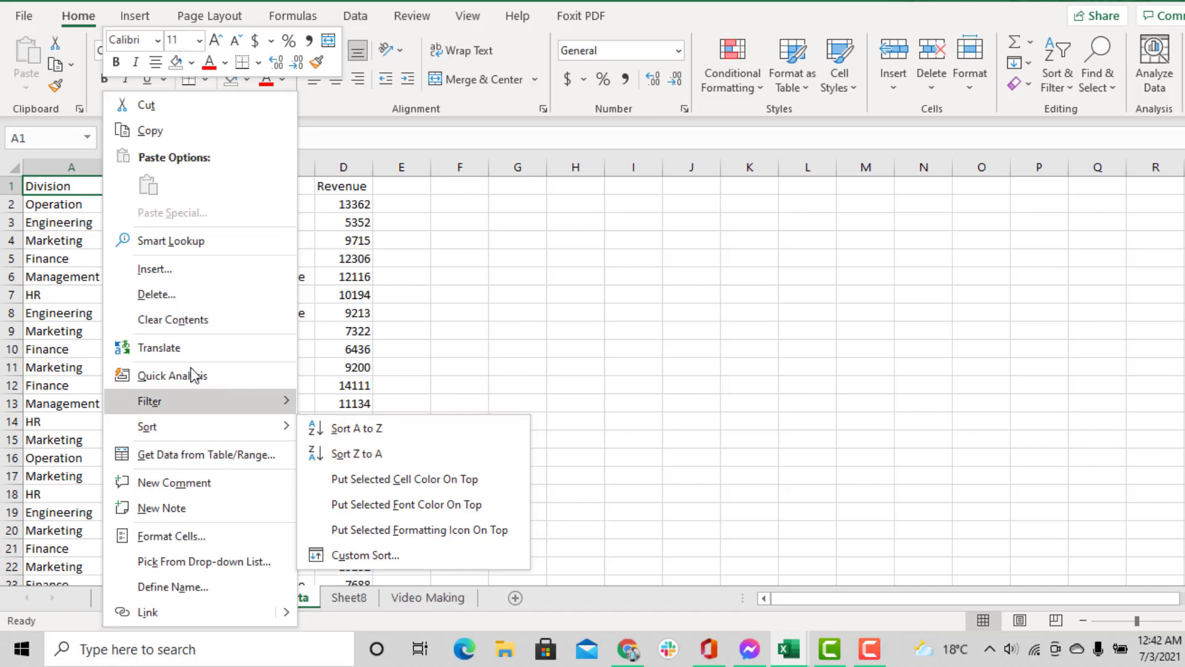
click(365, 431)
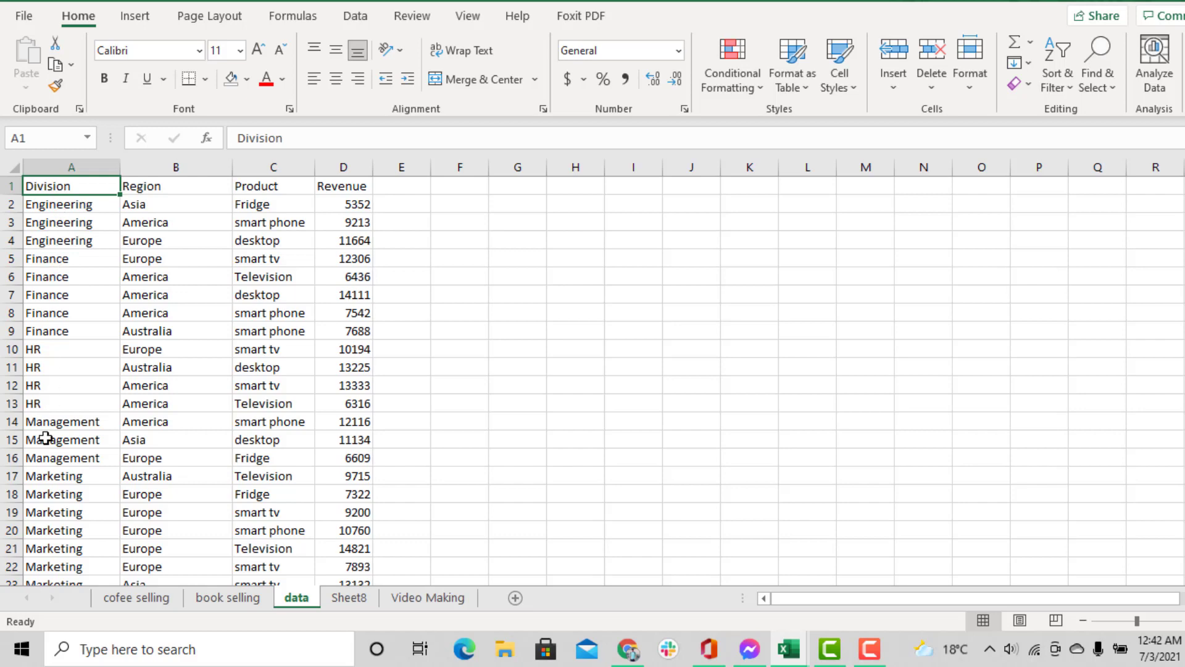
click(47, 203)
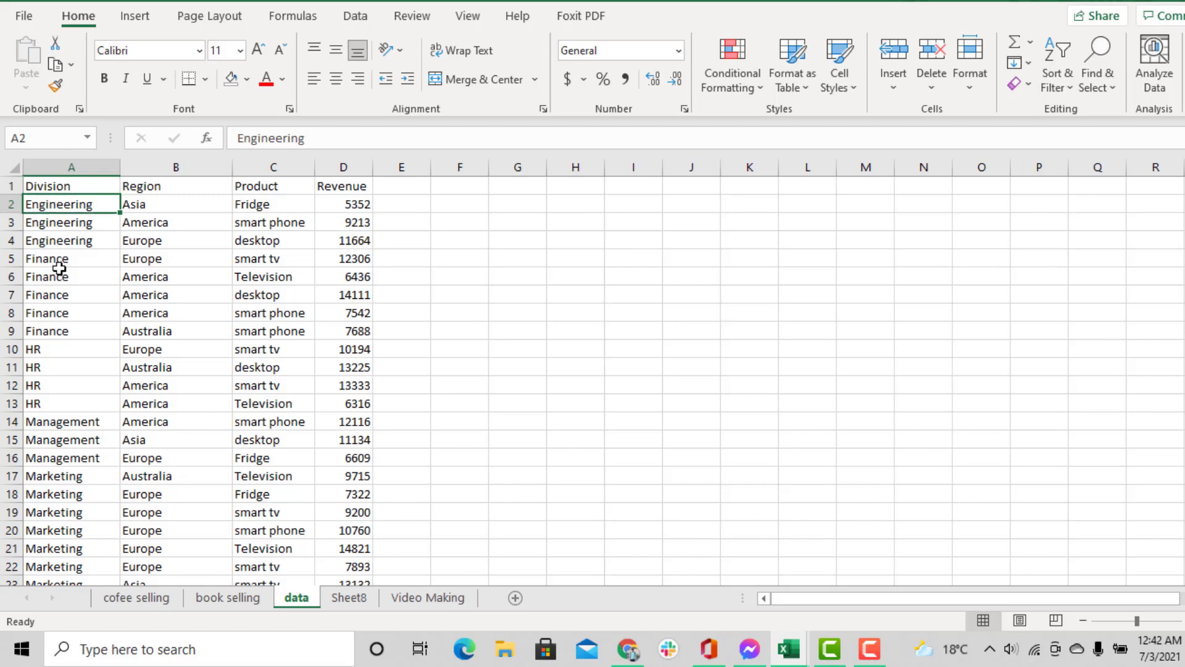
click(48, 312)
scroll(48, 366, down, 4)
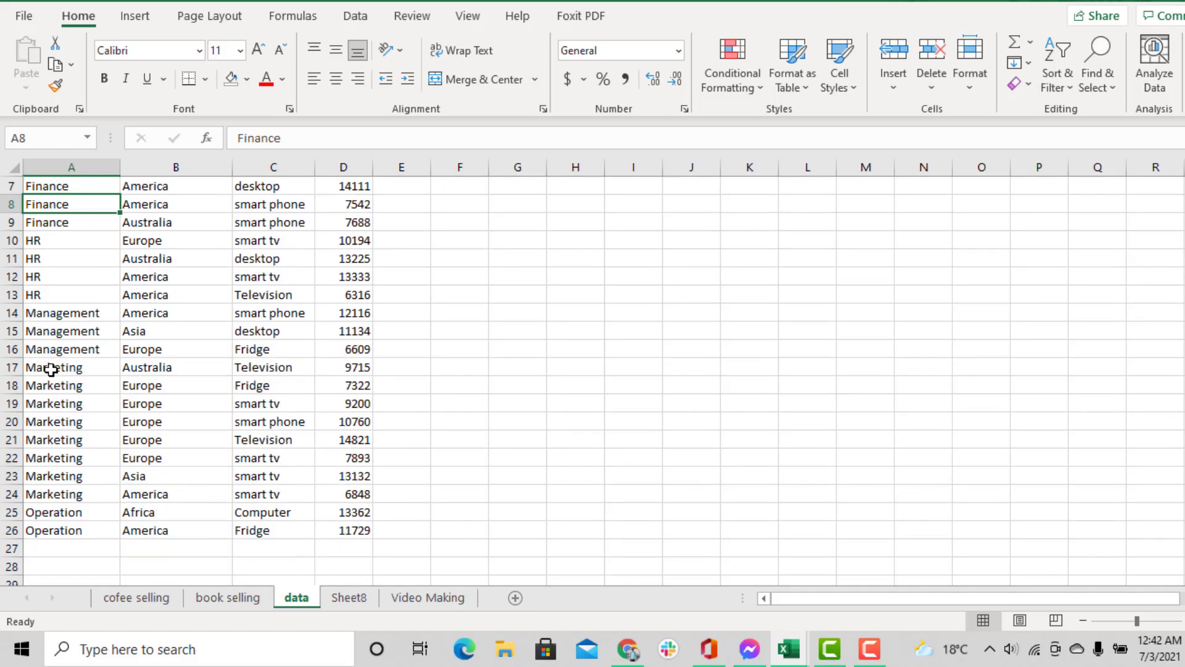
scroll(60, 454, up, 4)
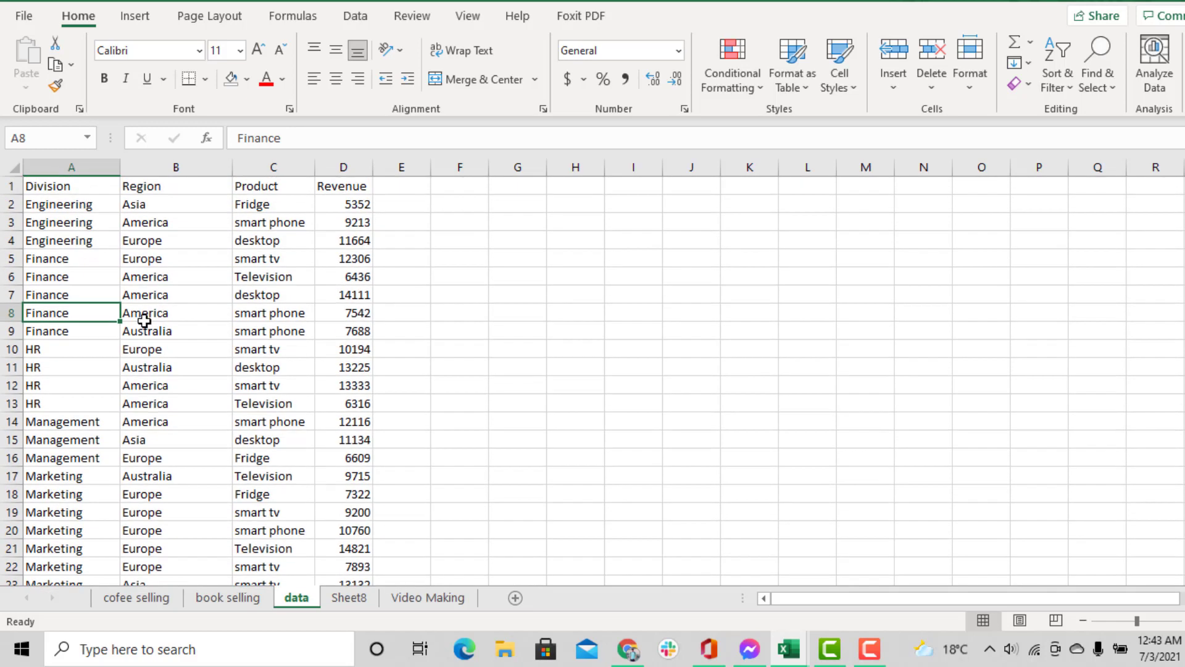
Sort the table by Region from A to Z and look through the reordered rows
click(150, 203)
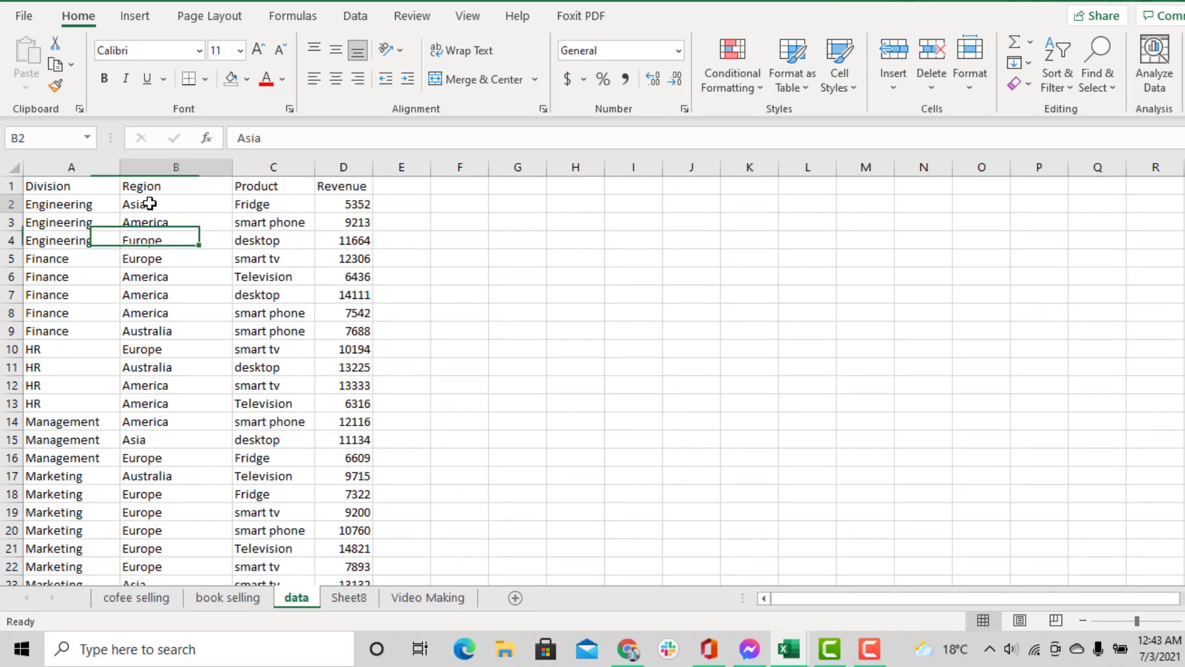
right_click(150, 203)
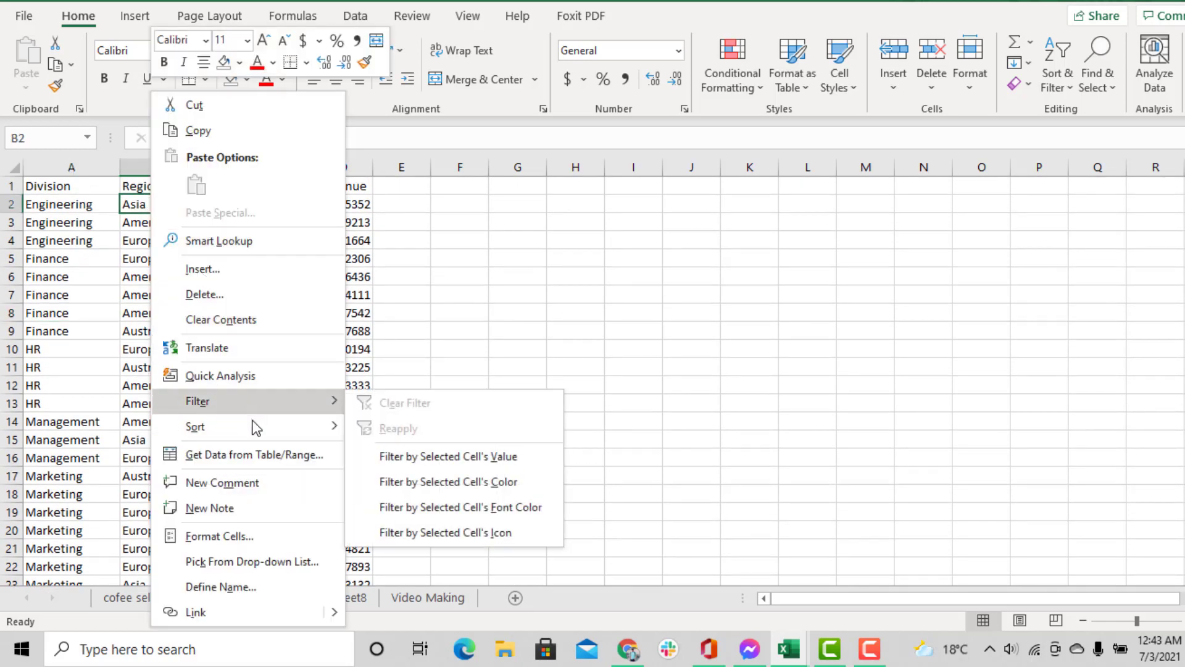
mouse_move(254, 422)
click(377, 431)
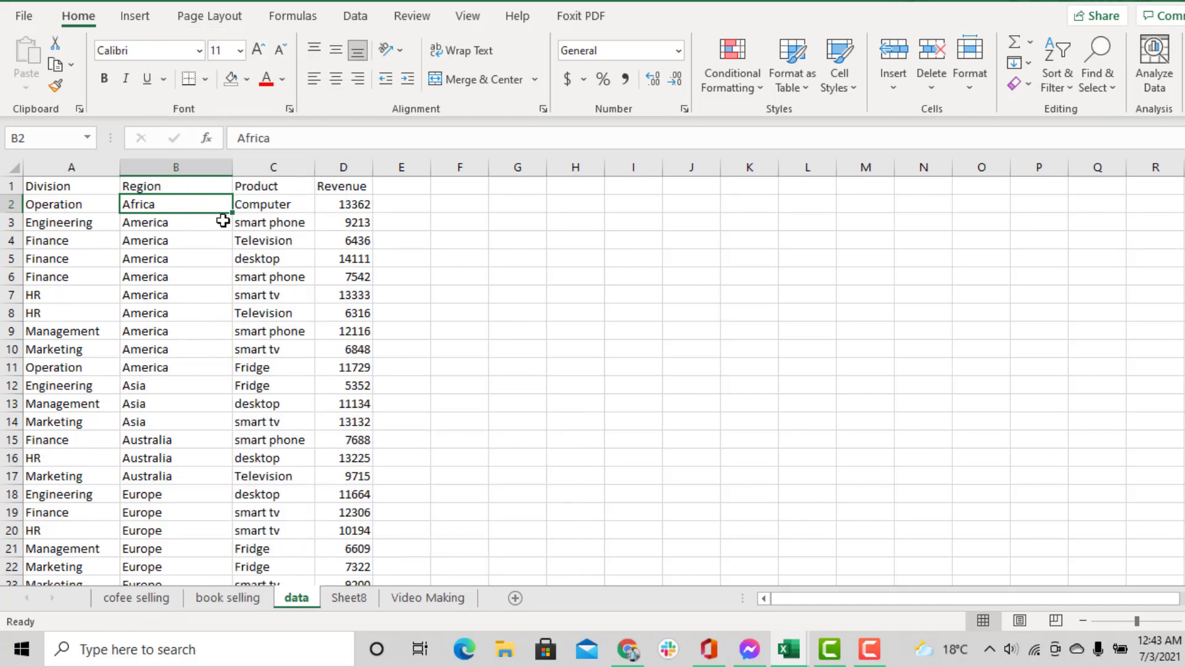
scroll(167, 402, down, 3)
scroll(165, 396, up, 3)
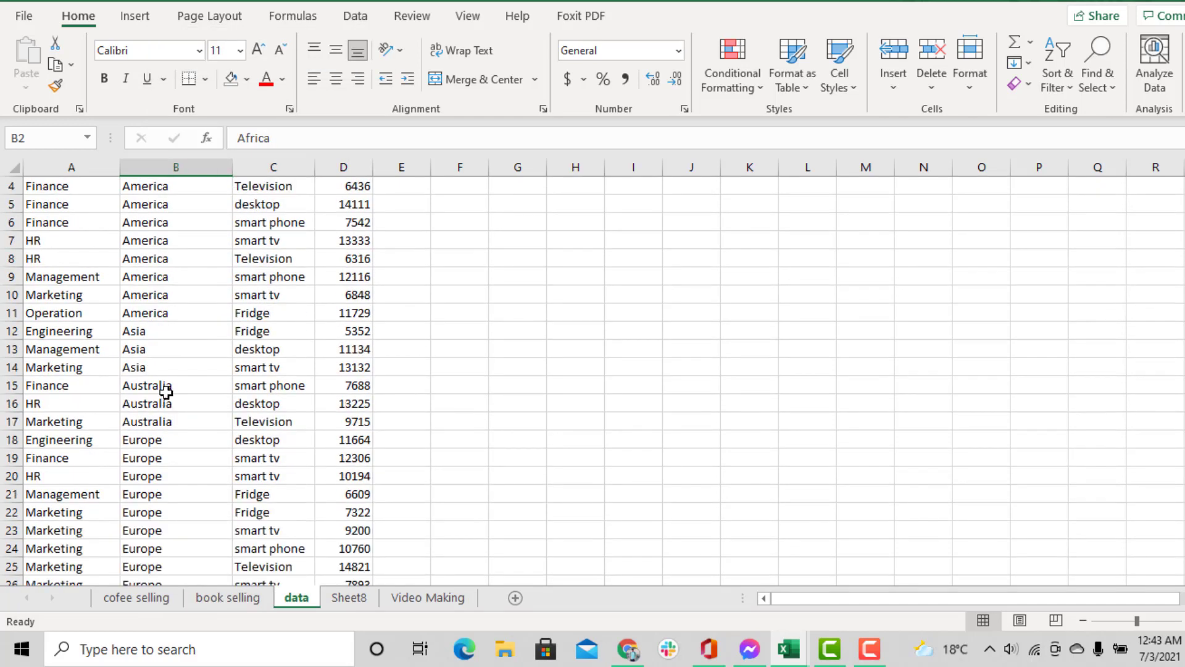
scroll(142, 424, down, 2)
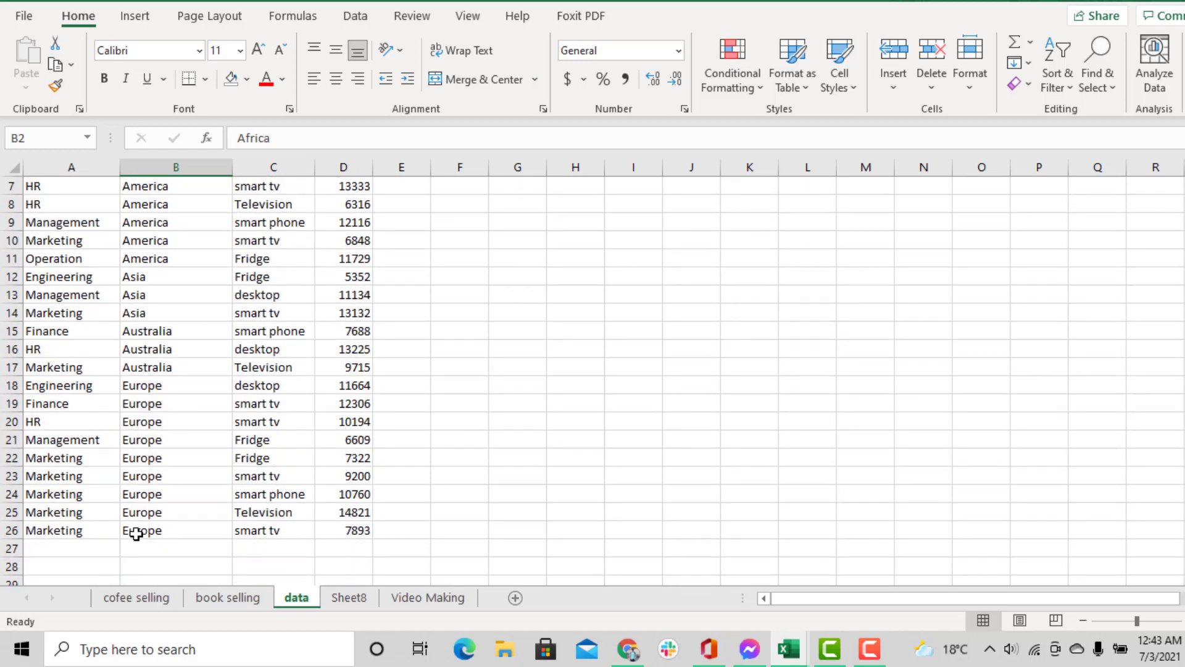
scroll(222, 460, up, 2)
Sort the table by the Product column from A to Z
right_click(242, 216)
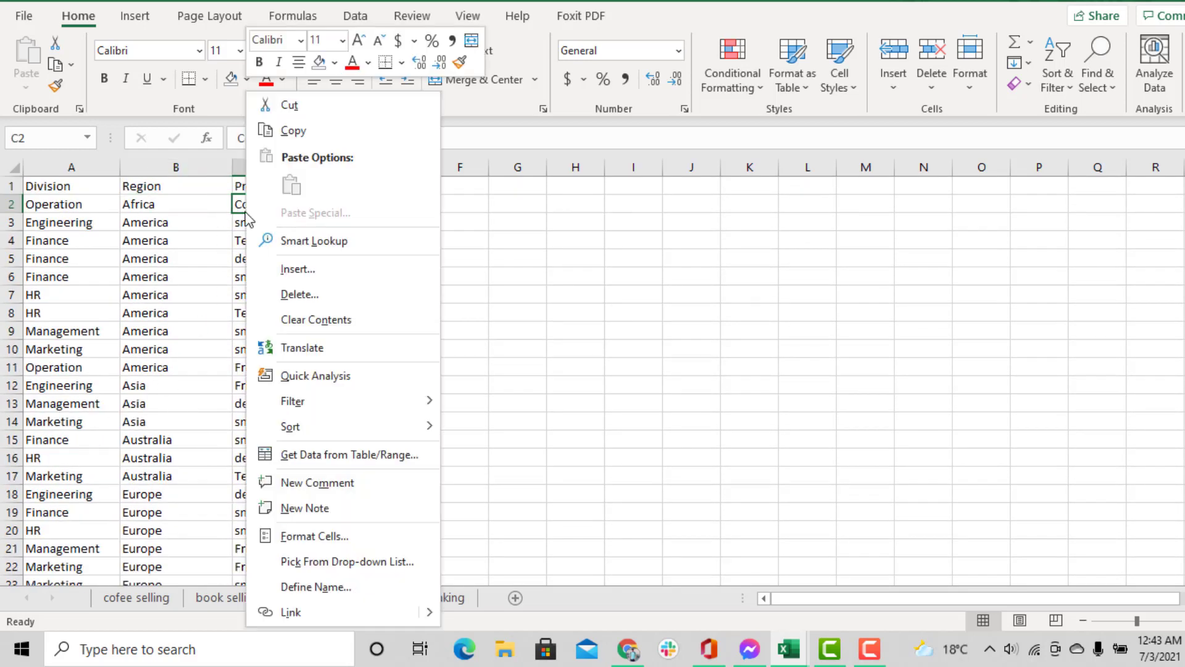
mouse_move(352, 427)
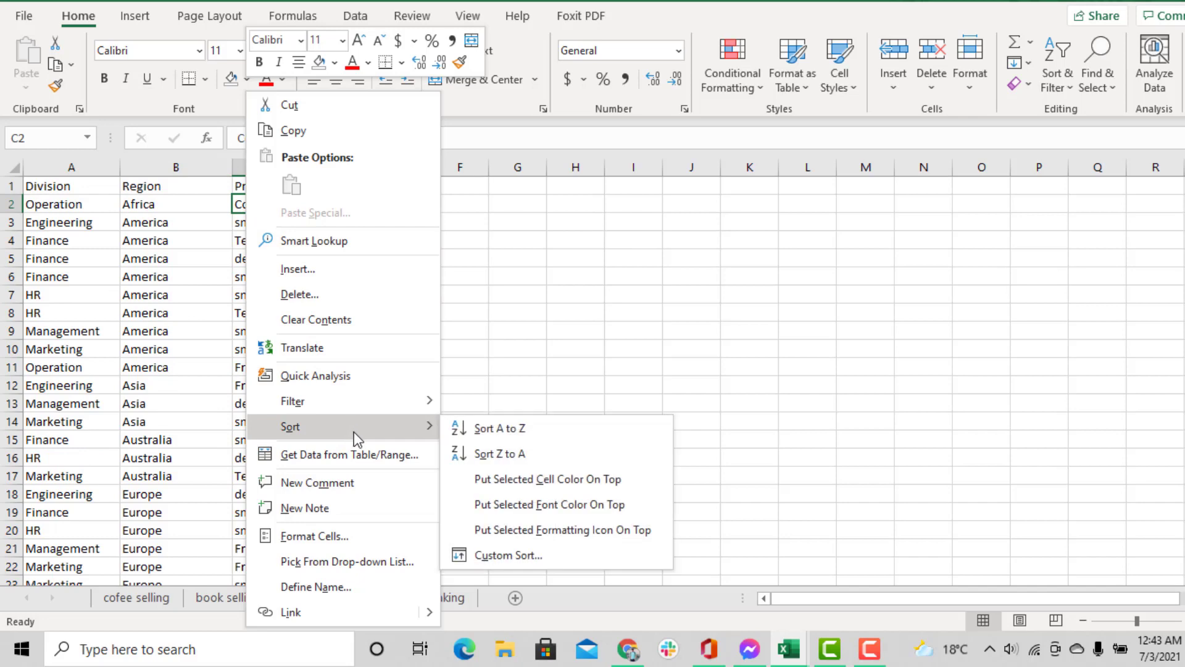
click(468, 426)
key(Right)
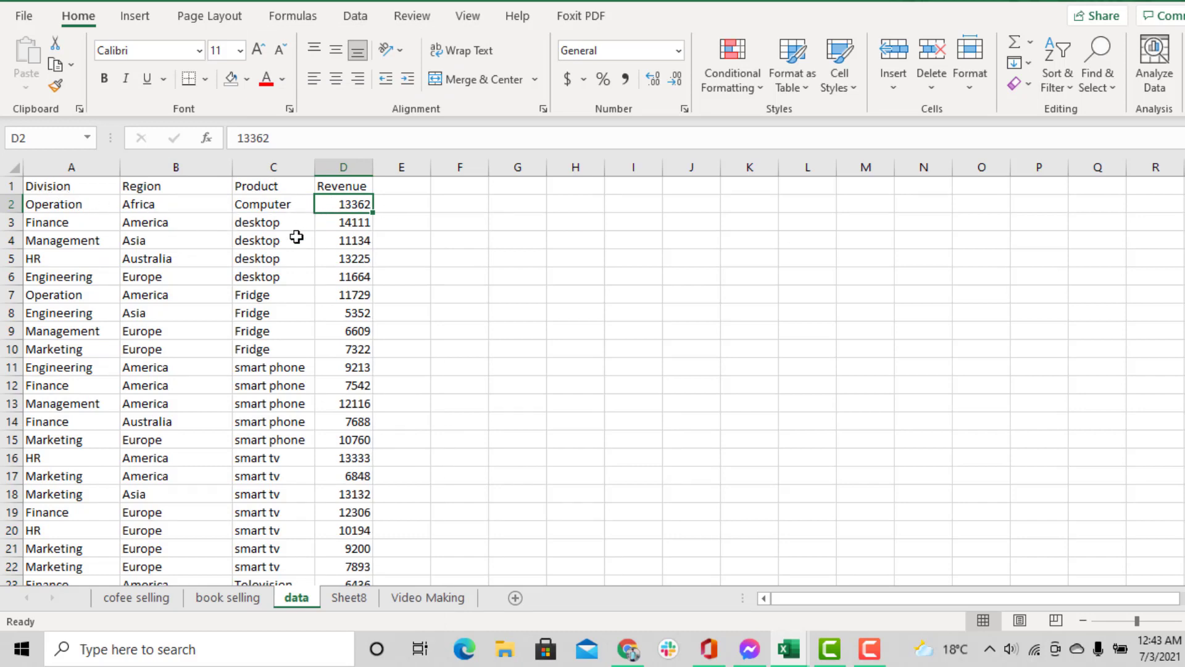
right_click(201, 205)
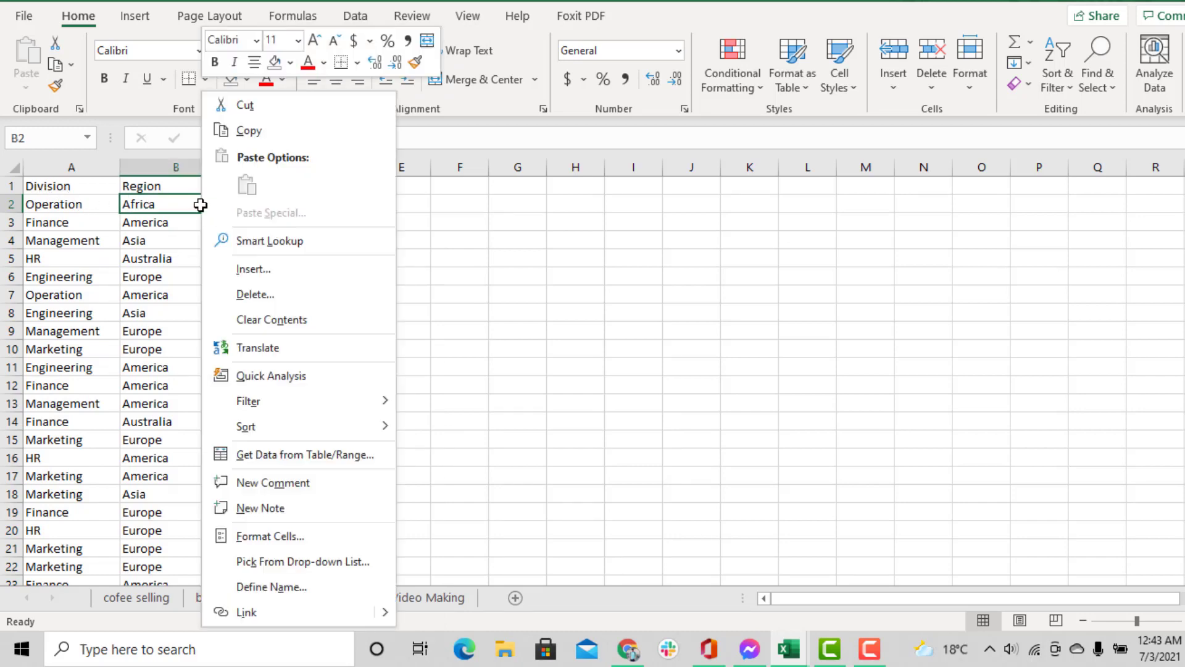
right_click(75, 208)
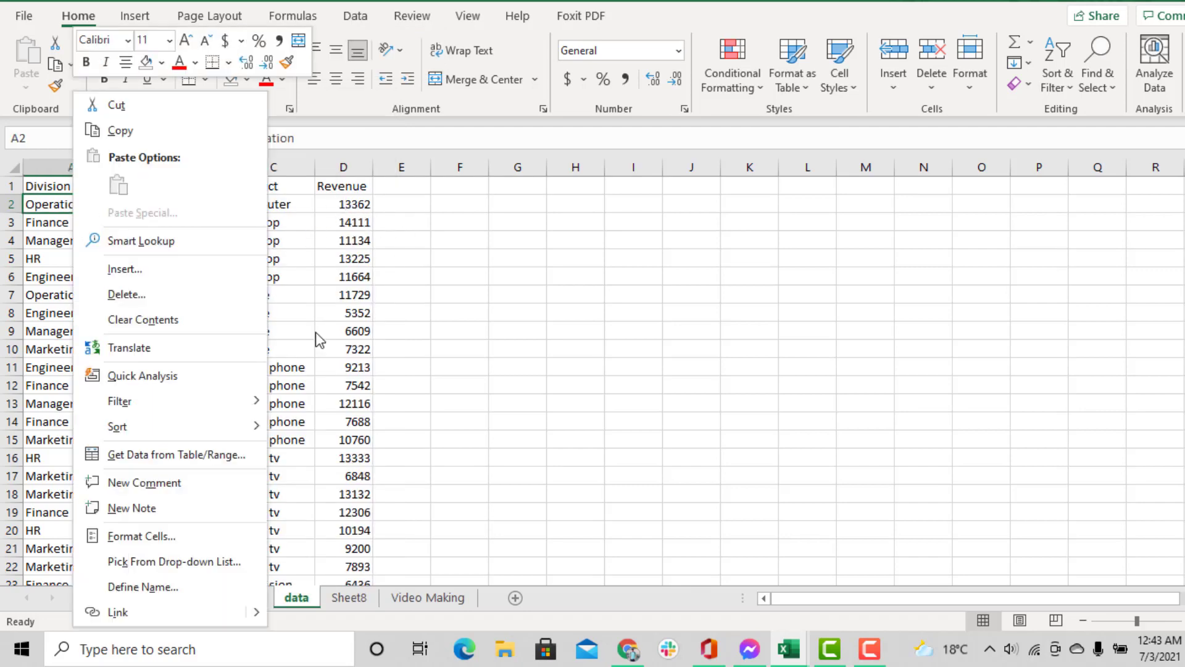
key(Escape)
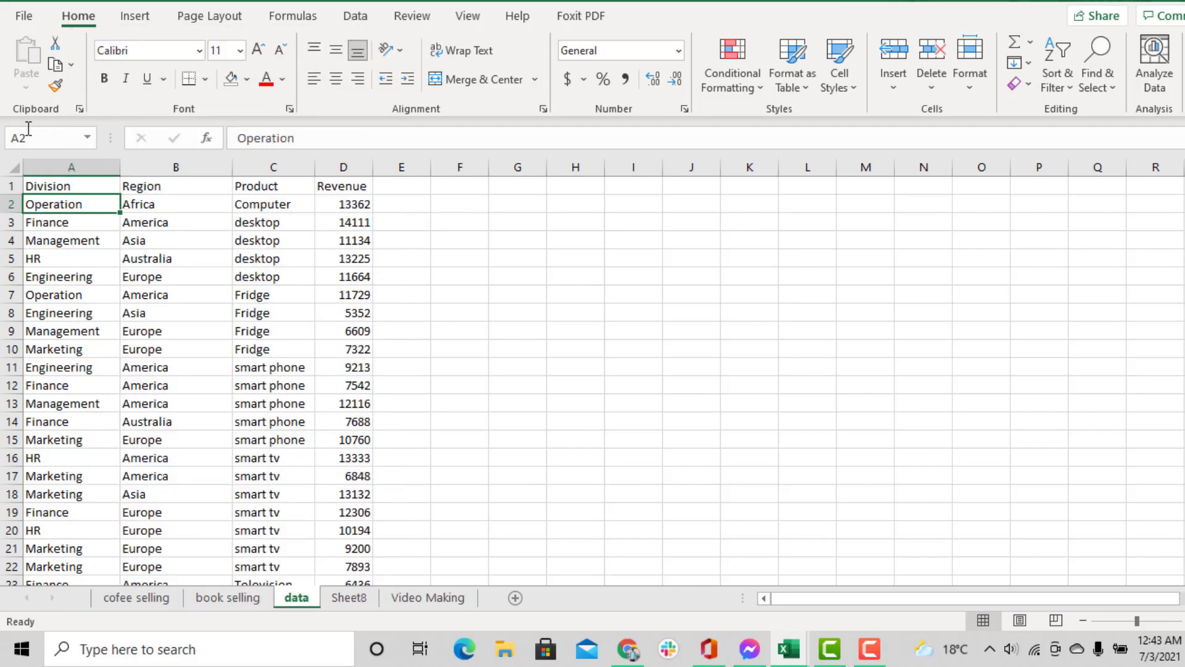
Sort the table again by the Division column from A to Z
right_click(67, 200)
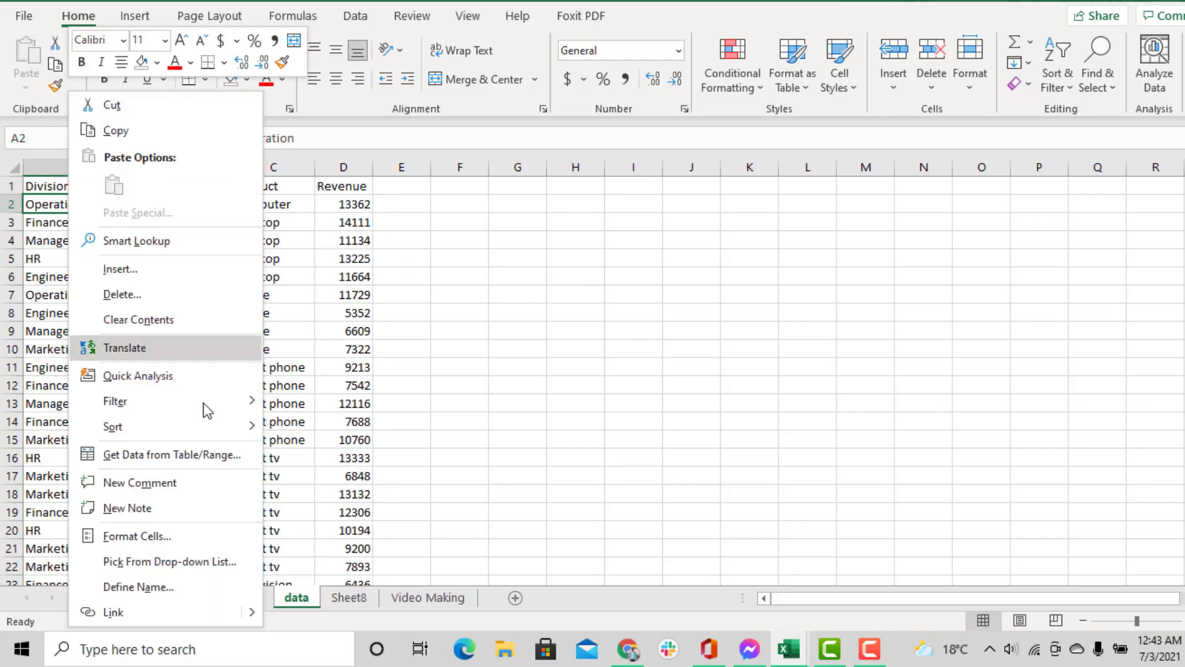
mouse_move(191, 433)
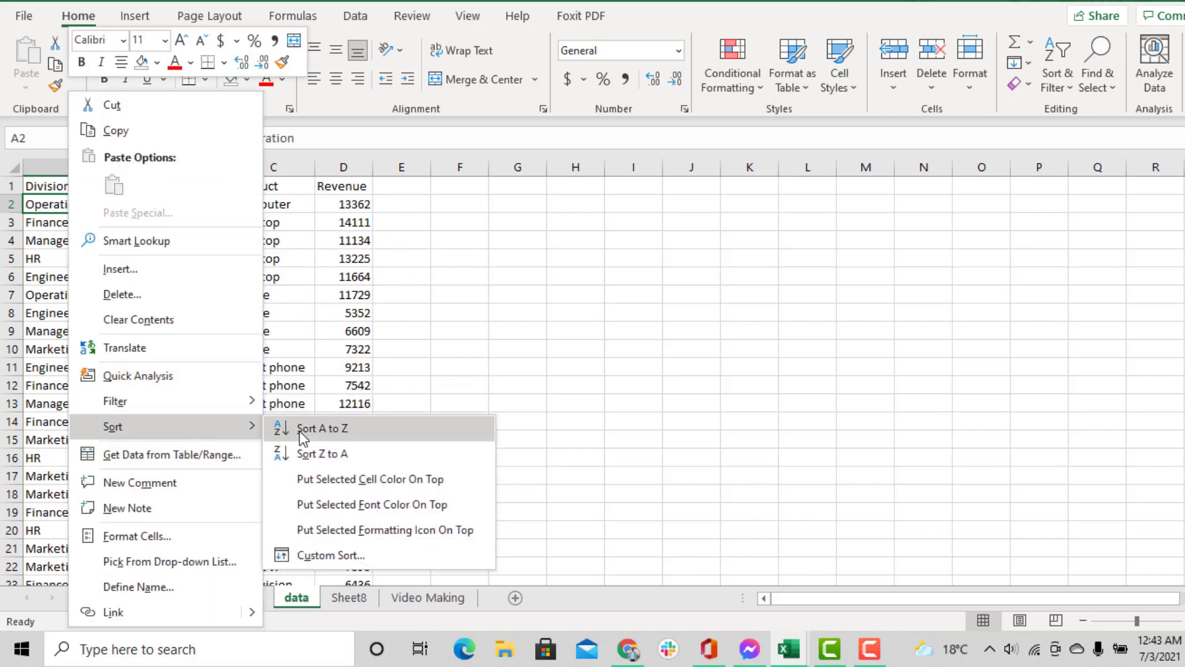
click(321, 427)
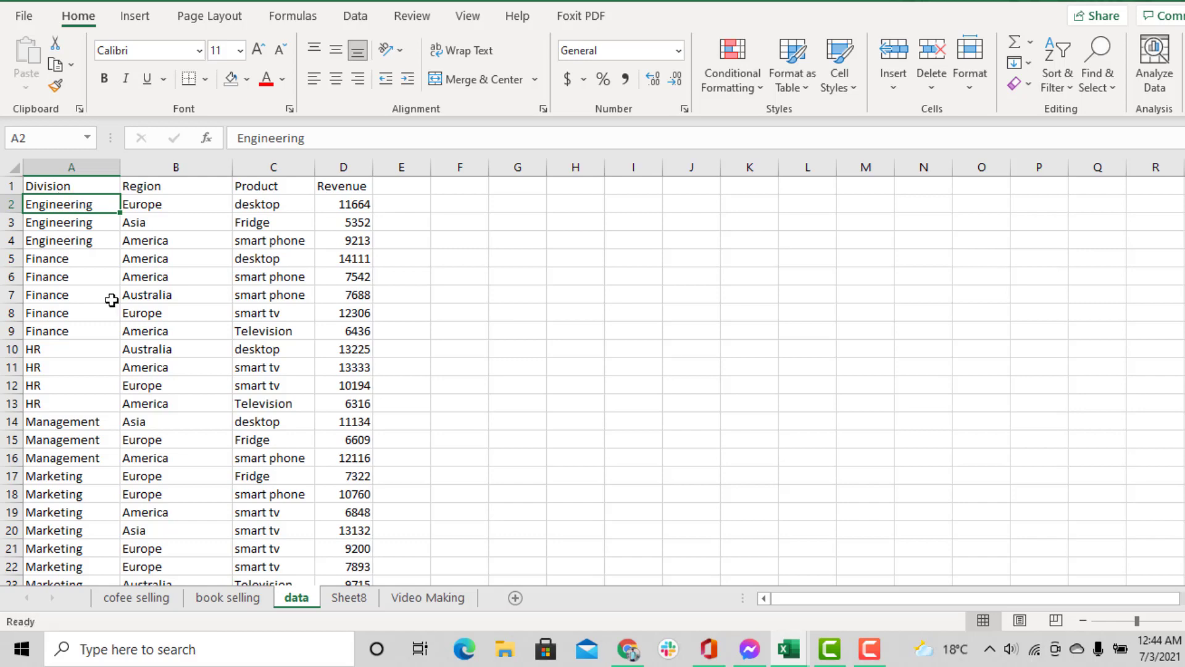
right_click(73, 265)
mouse_move(202, 430)
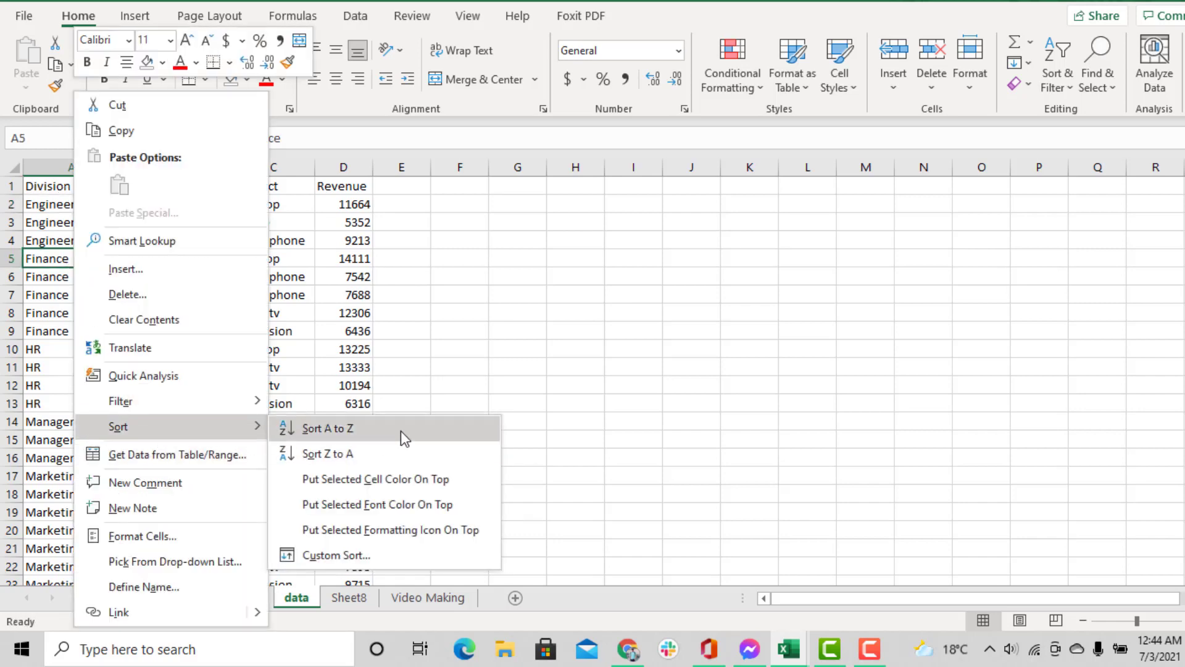
click(42, 232)
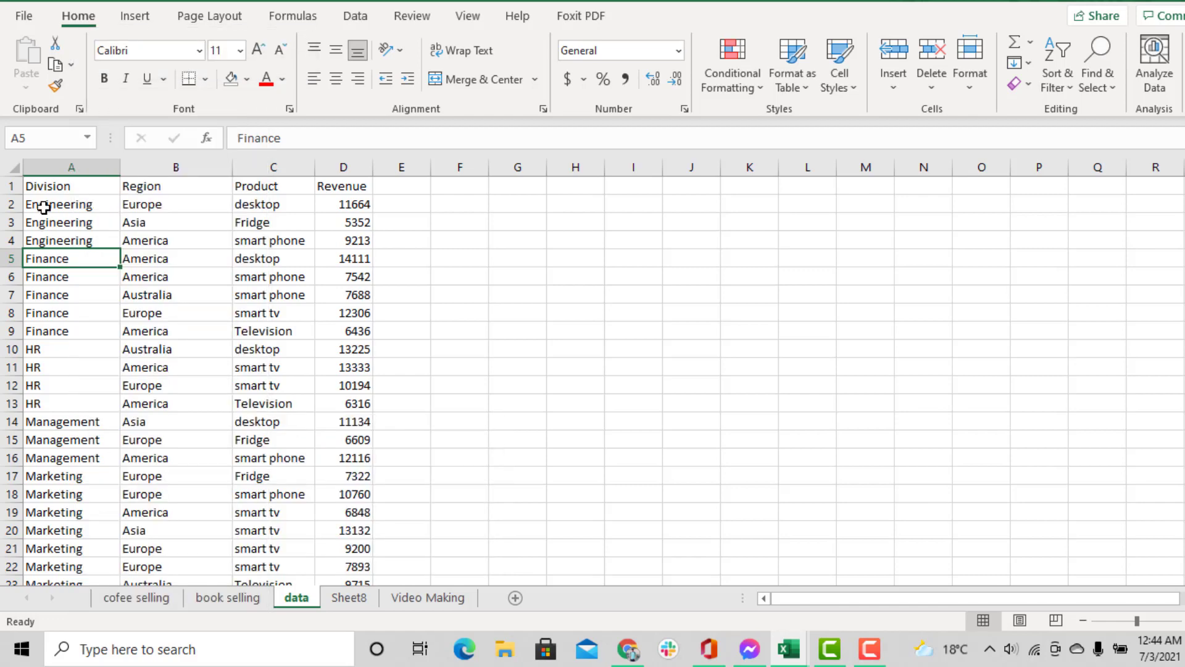
click(48, 204)
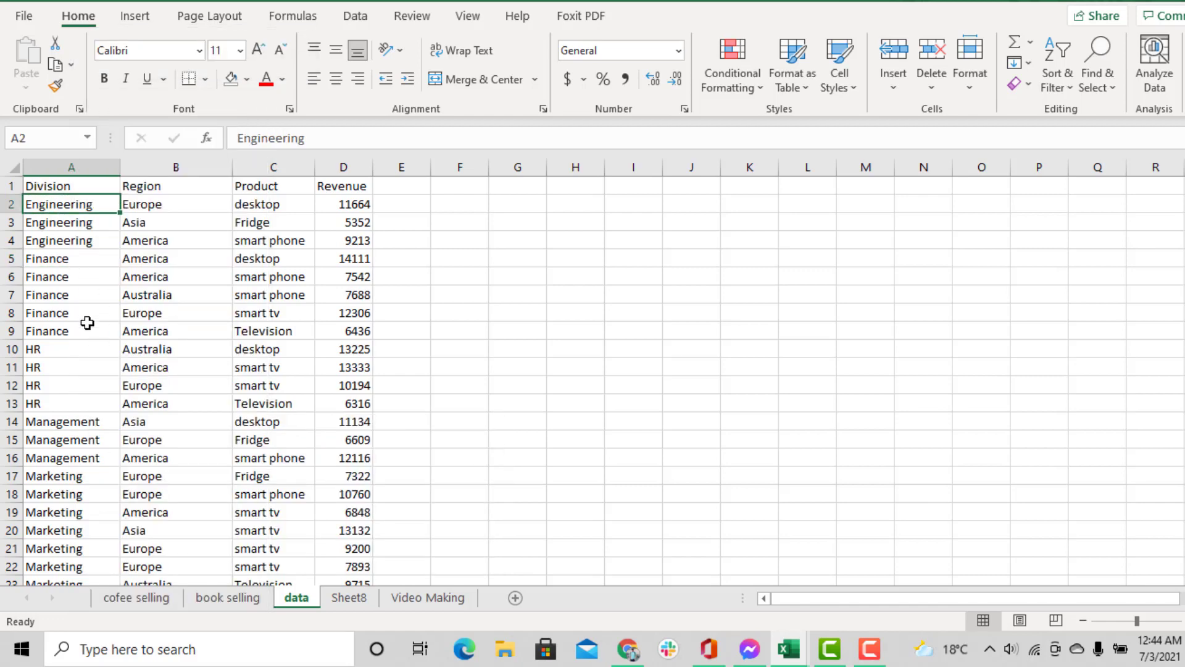
Apply a custom sort on the Division column's cell values, using a new custom list with the order Finance, HR
right_click(67, 238)
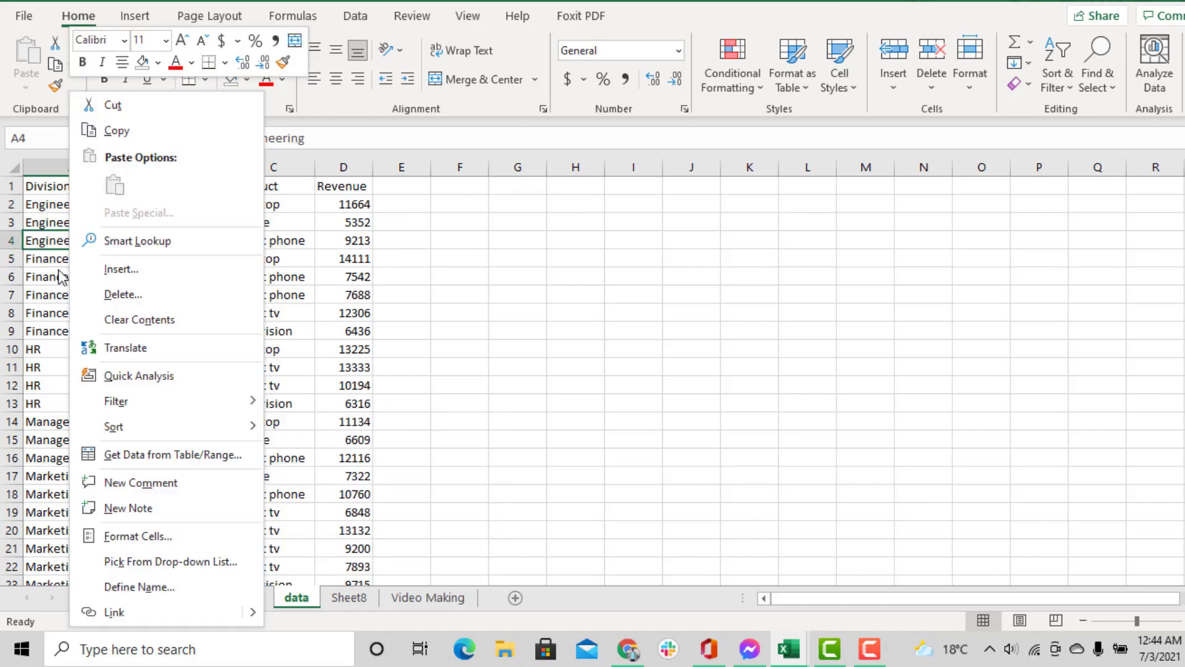
mouse_move(176, 425)
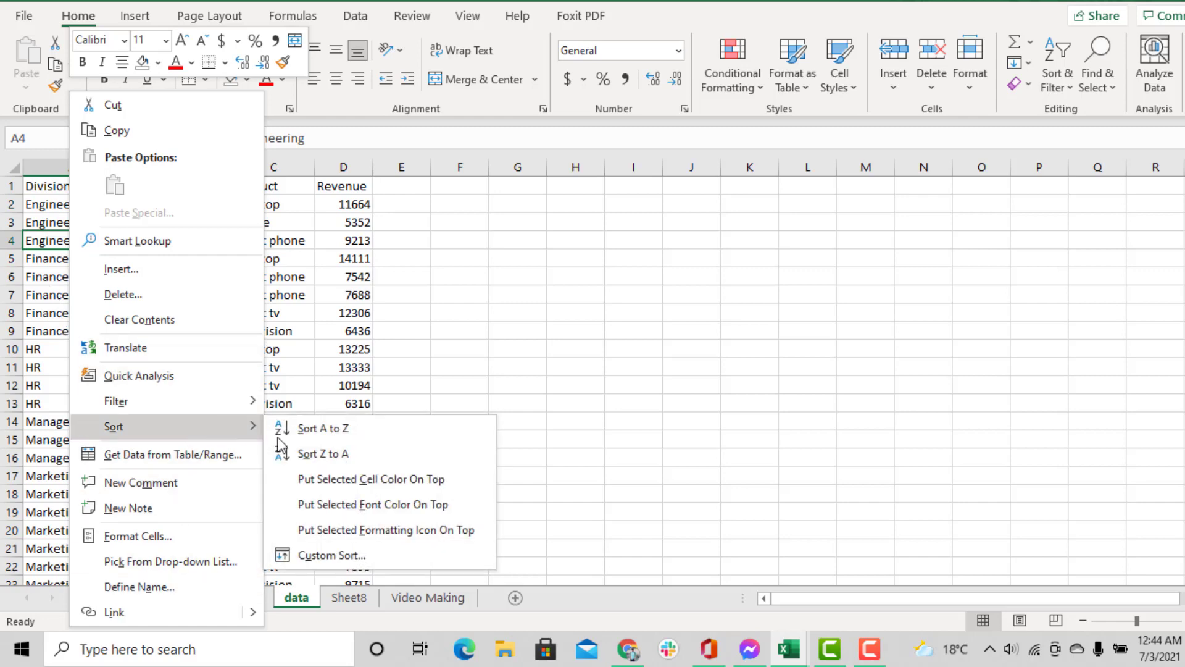
click(332, 555)
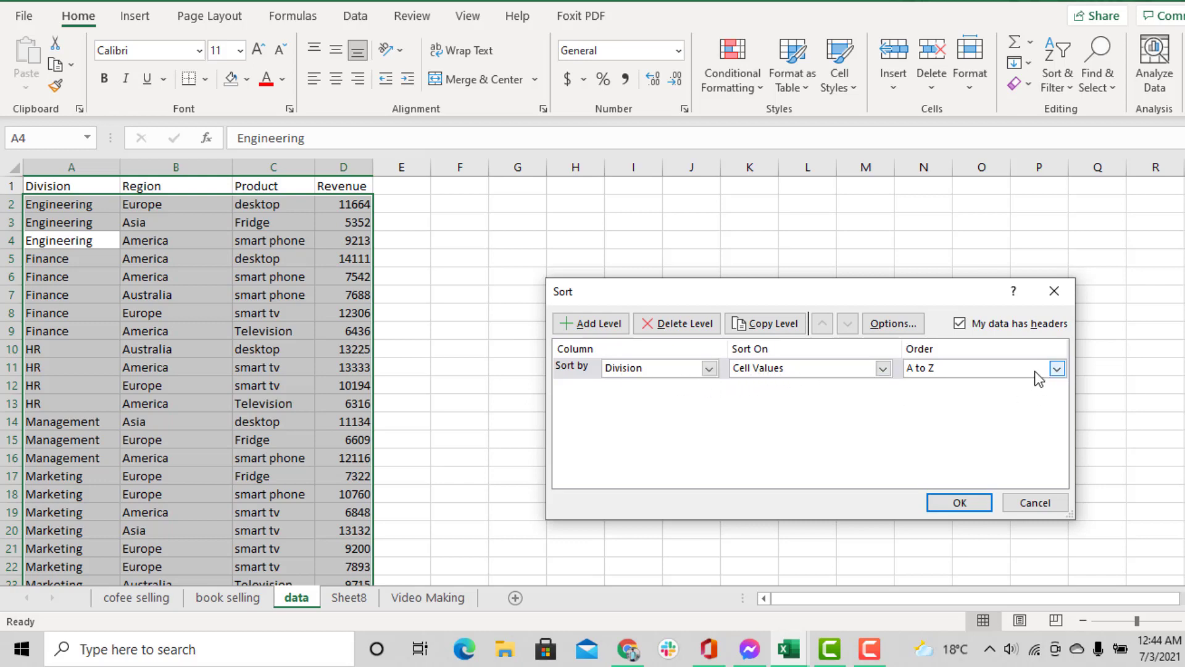
click(1057, 368)
click(999, 408)
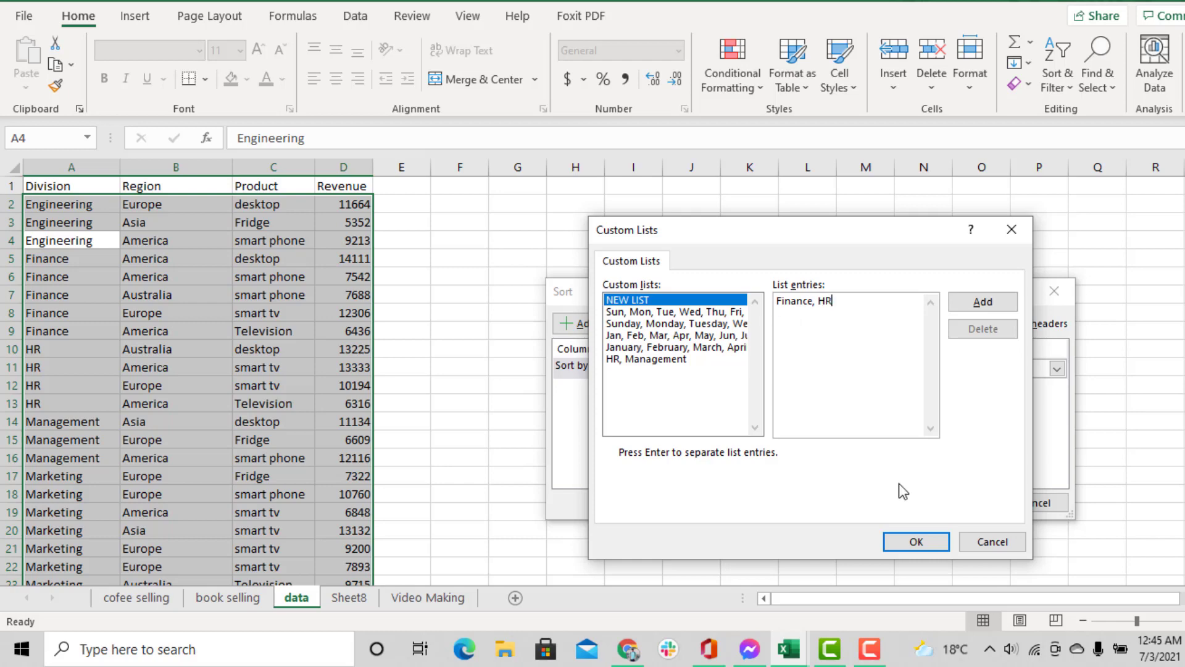
click(917, 543)
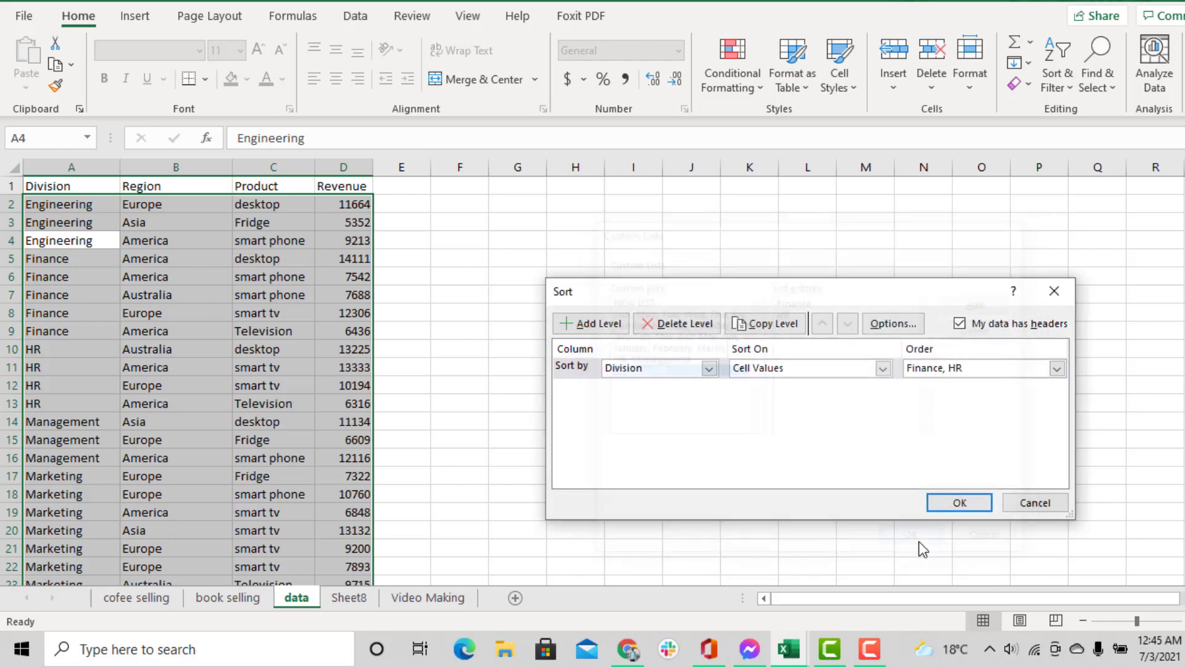
click(960, 503)
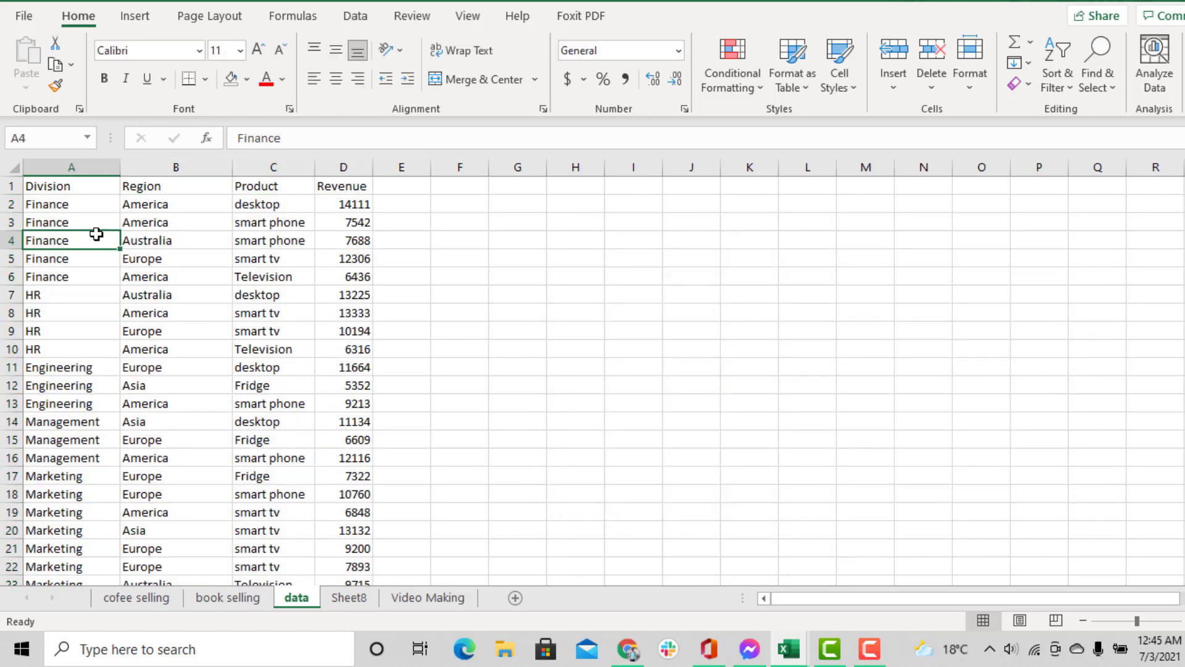
Examine the Division column down to the last data row to check the order of the division groups
click(97, 313)
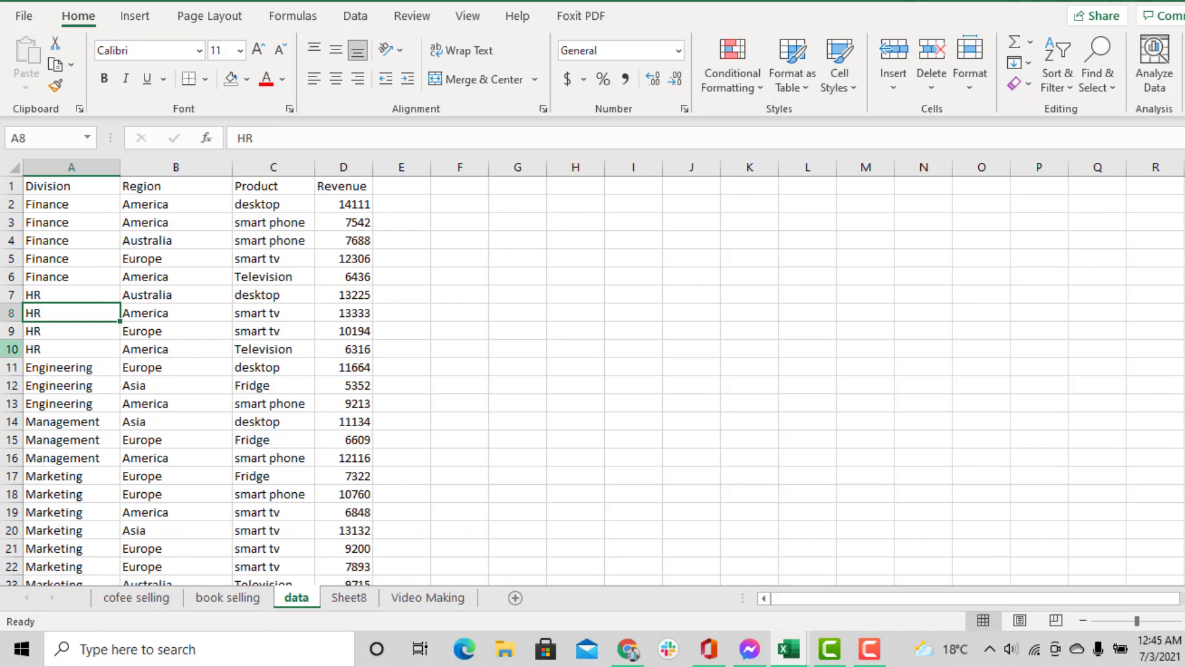
click(42, 204)
click(47, 279)
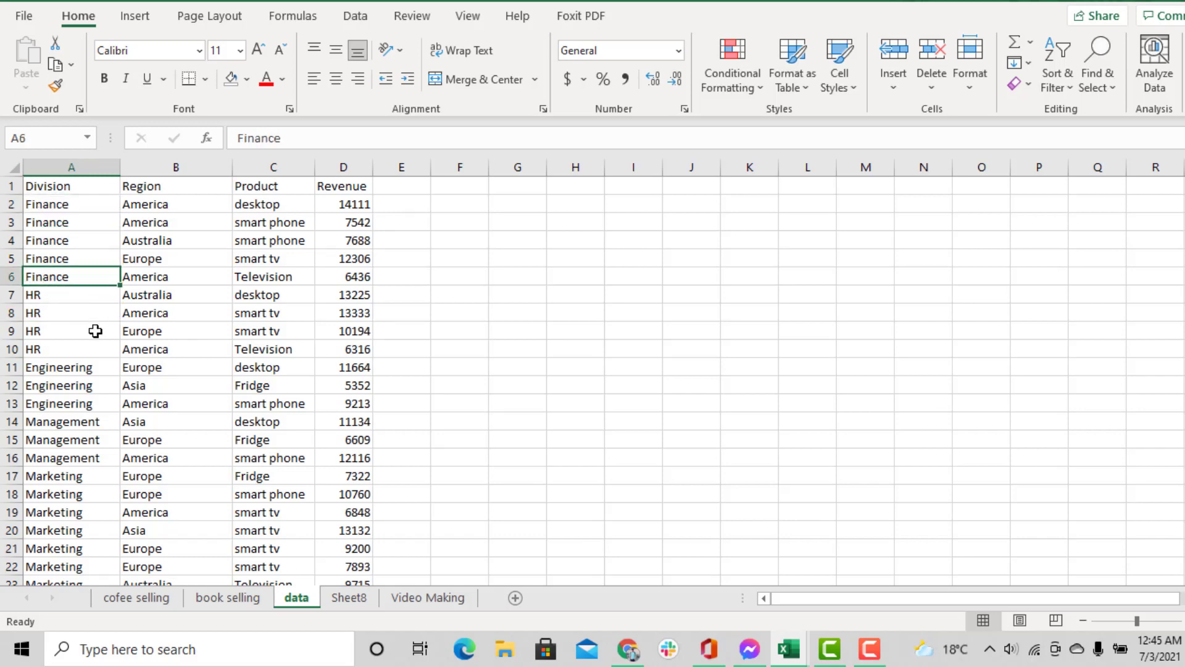
click(54, 331)
scroll(79, 362, down, 1)
scroll(79, 361, down, 1)
click(79, 364)
scroll(74, 368, down, 2)
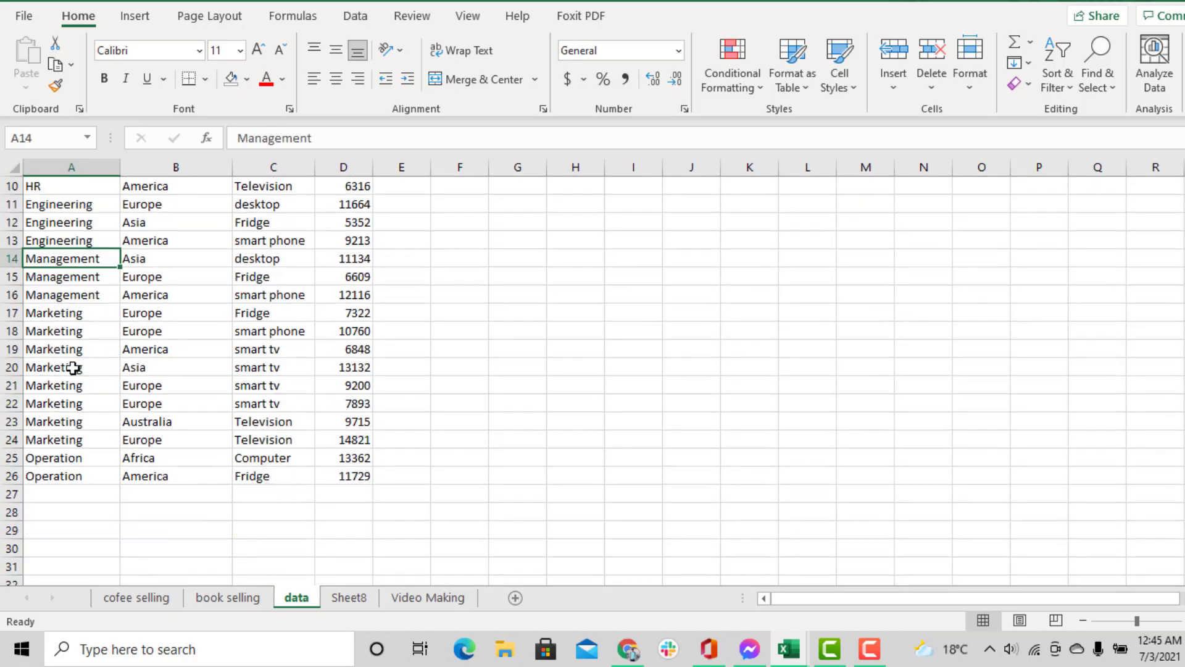
click(59, 385)
scroll(64, 395, up, 3)
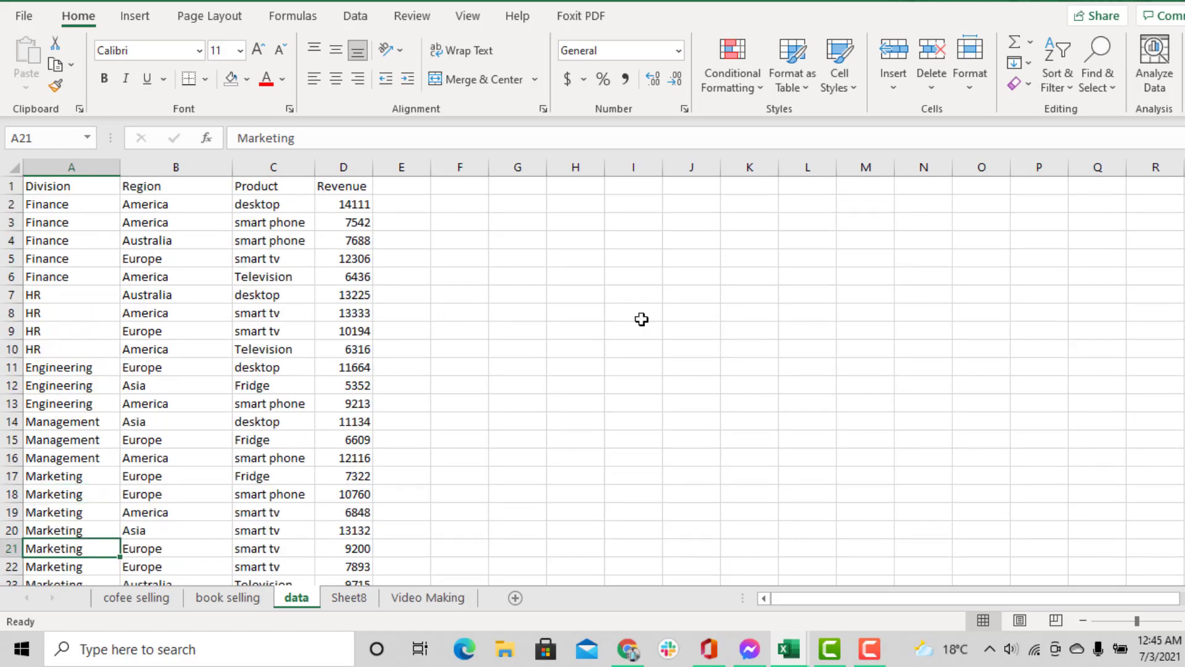
Add a second sort level to the custom sort, ordering Region by cell values from Z to A, and apply it
right_click(165, 221)
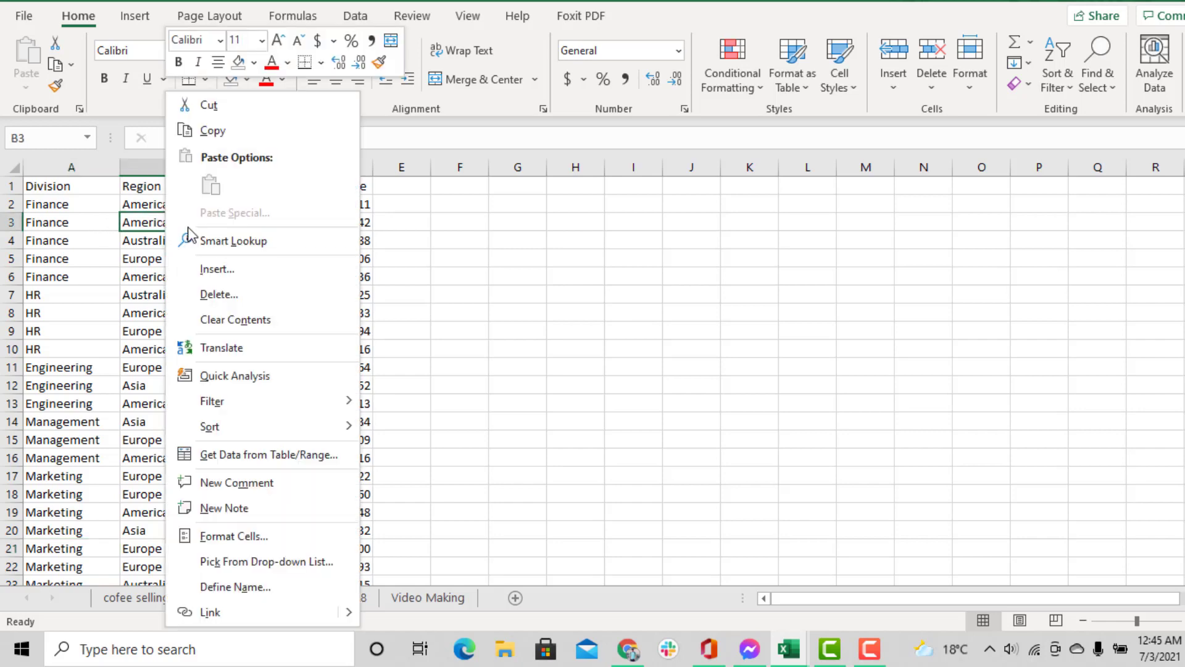
mouse_move(276, 429)
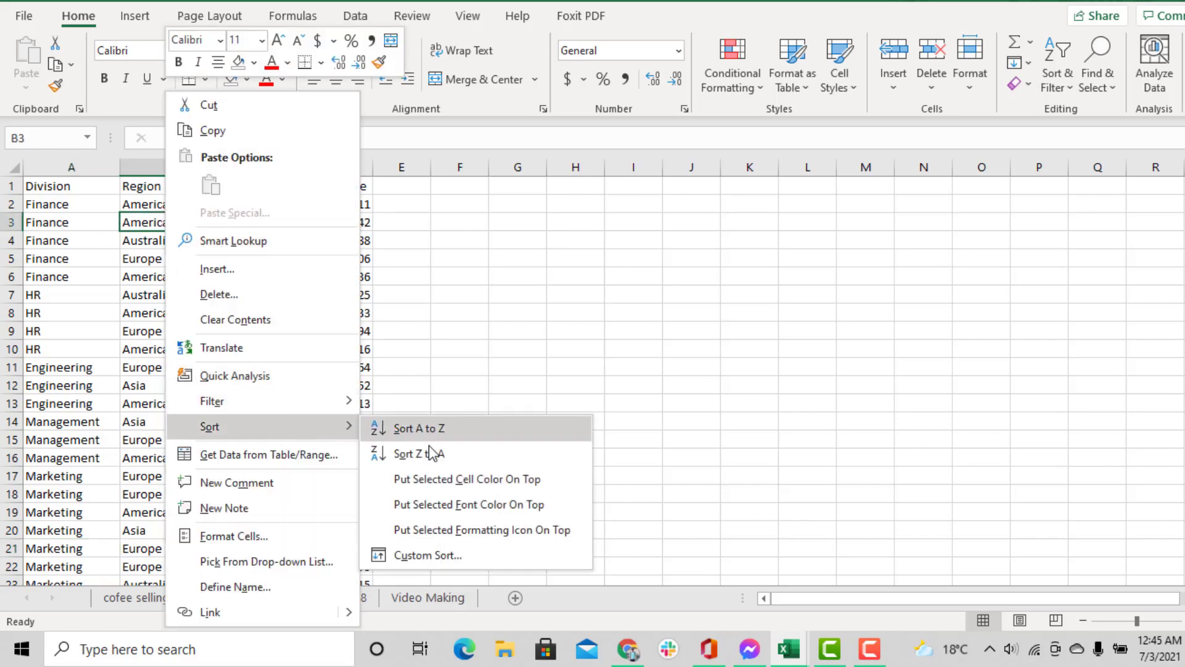
click(442, 555)
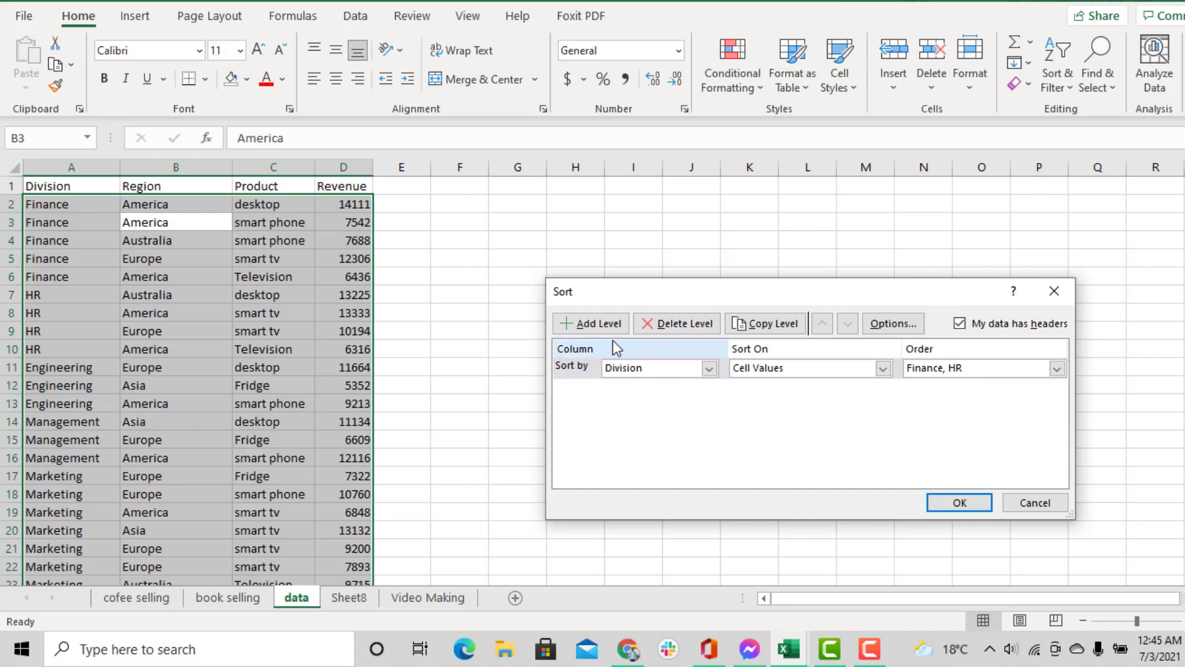
click(602, 326)
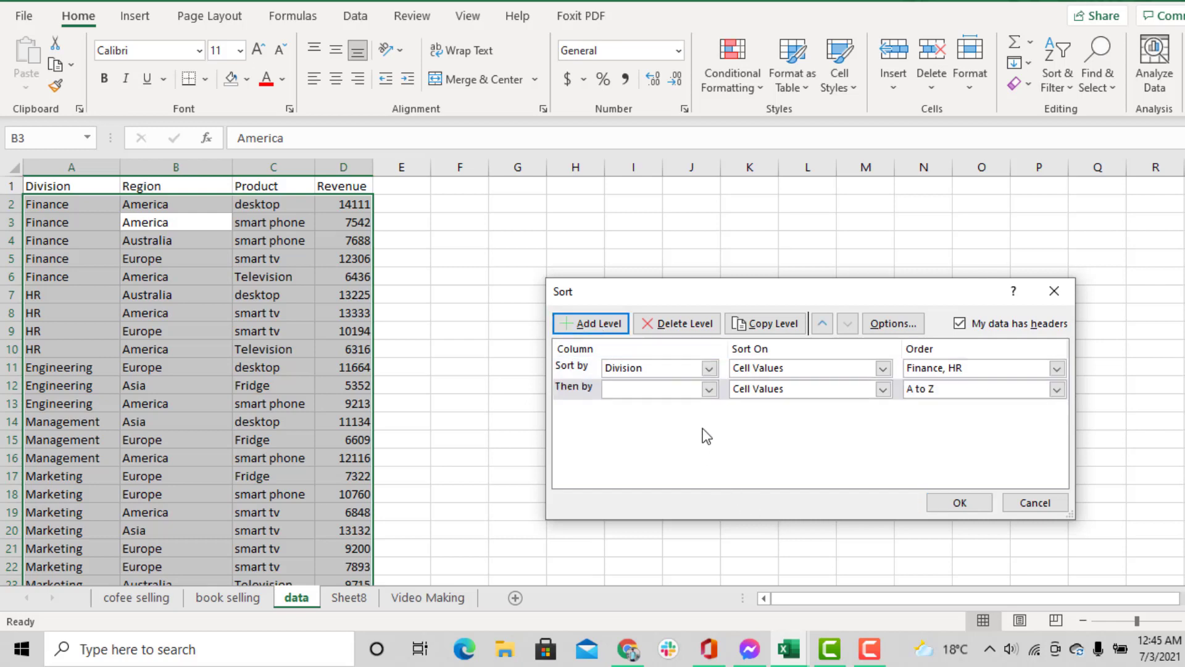
click(708, 390)
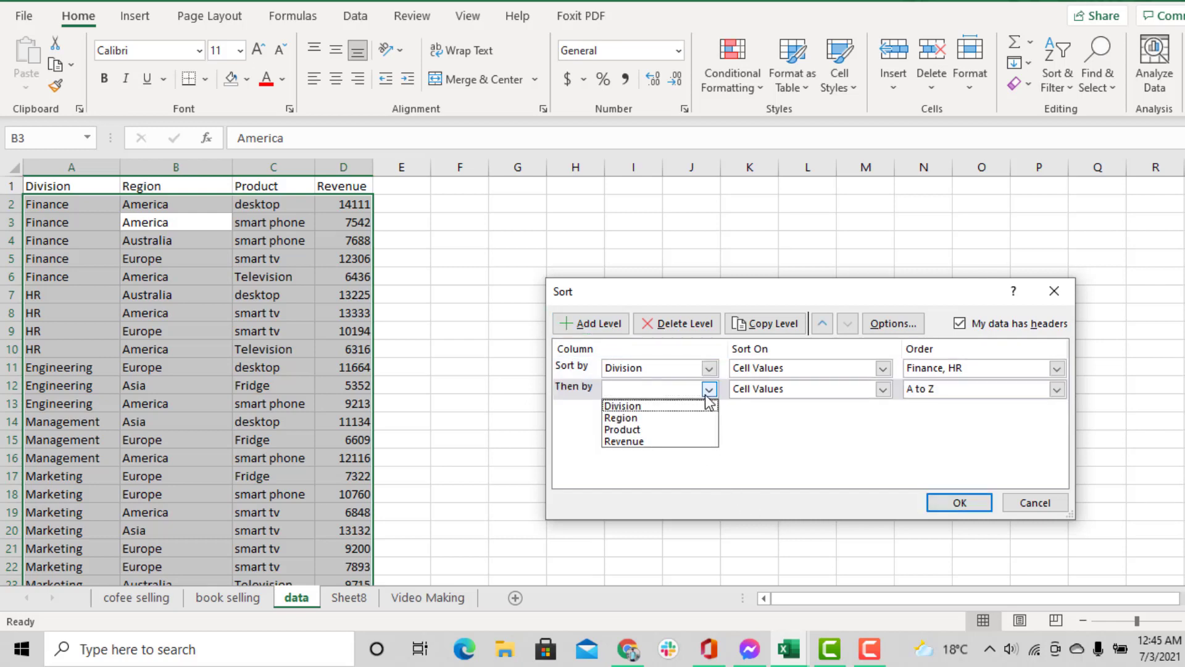
click(647, 420)
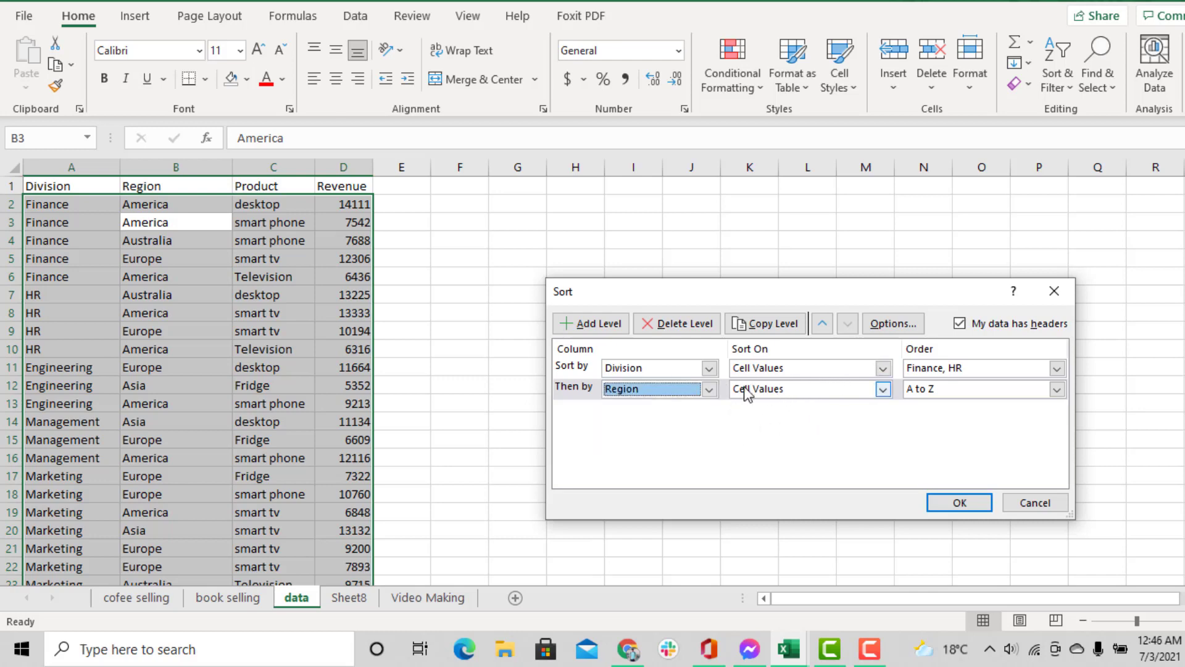
click(947, 392)
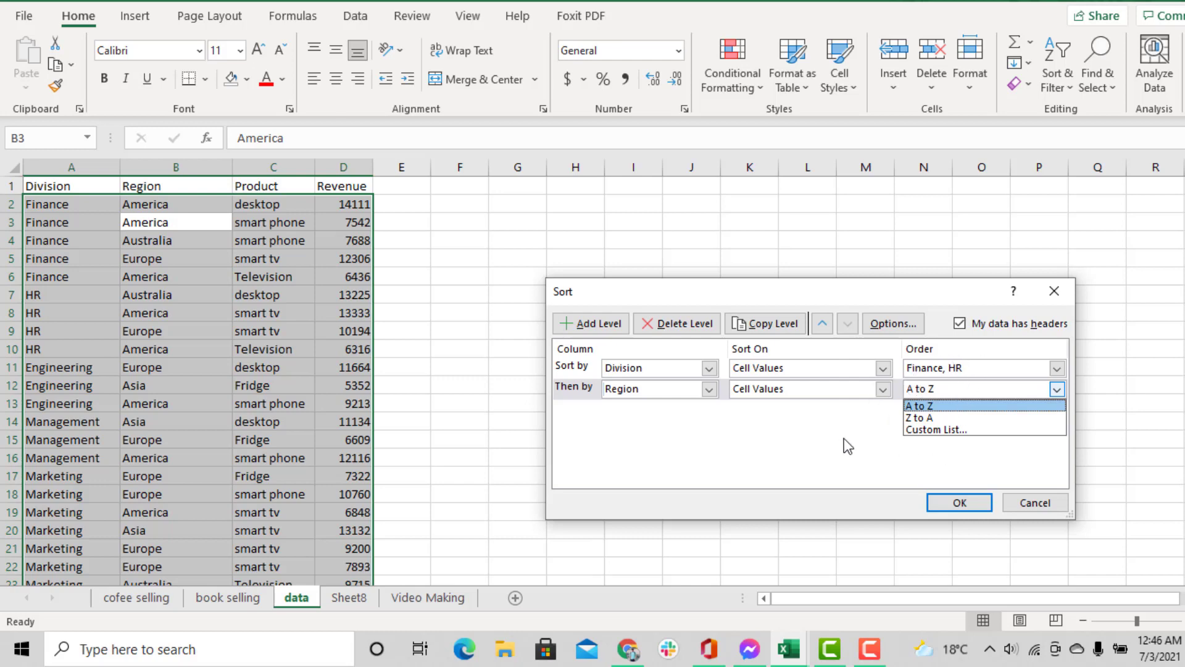
click(920, 418)
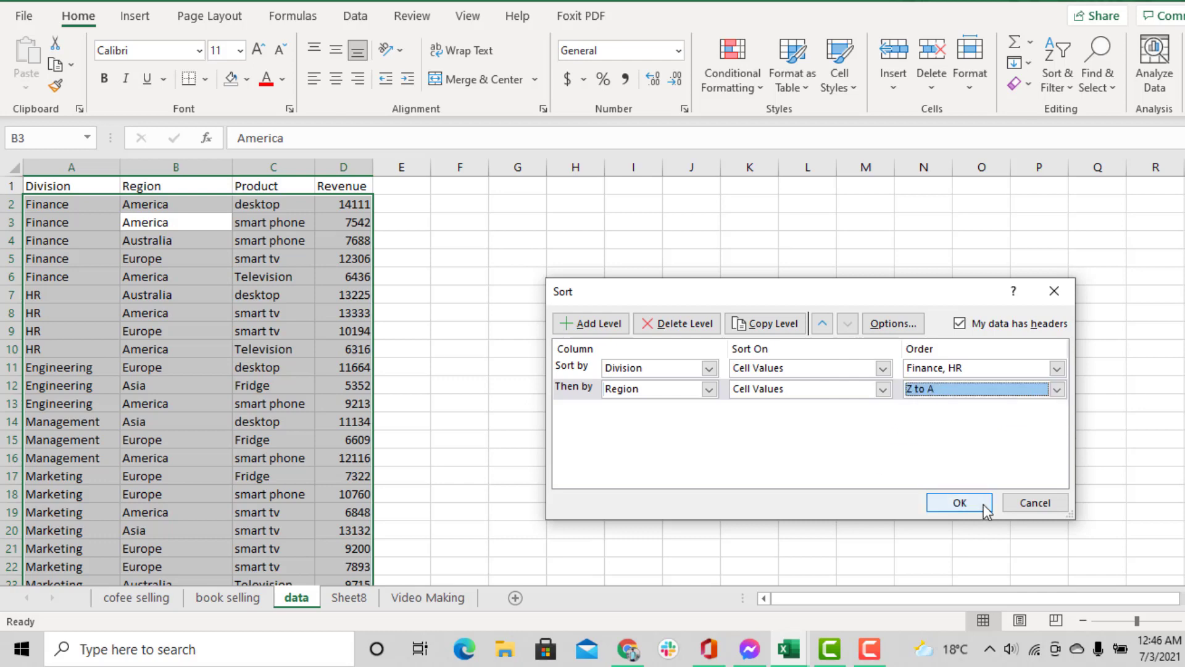
click(960, 502)
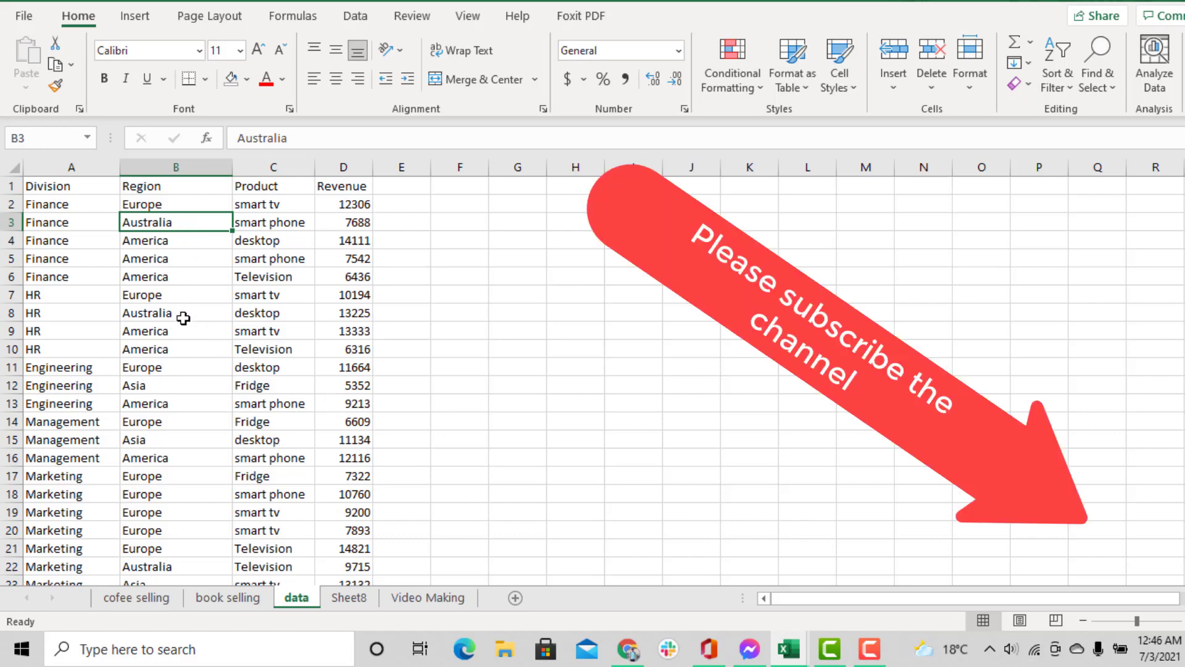
Check the order of the Region values within the Finance division
scroll(183, 333, down, 1)
scroll(180, 338, up, 1)
click(156, 199)
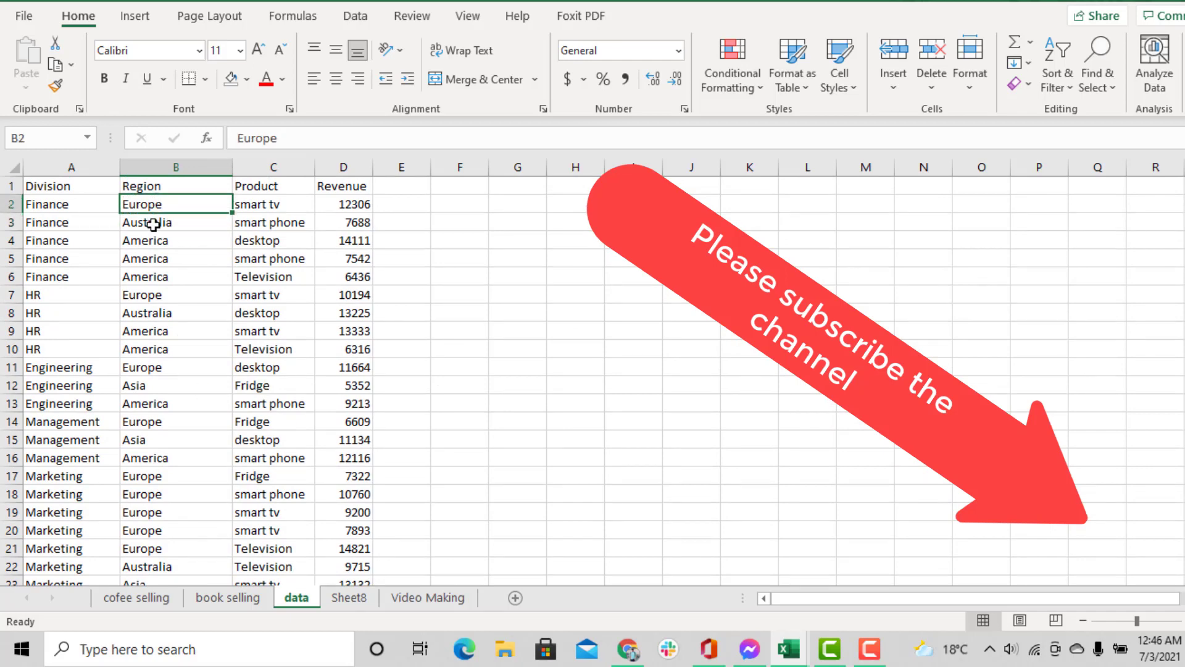
click(152, 227)
click(155, 242)
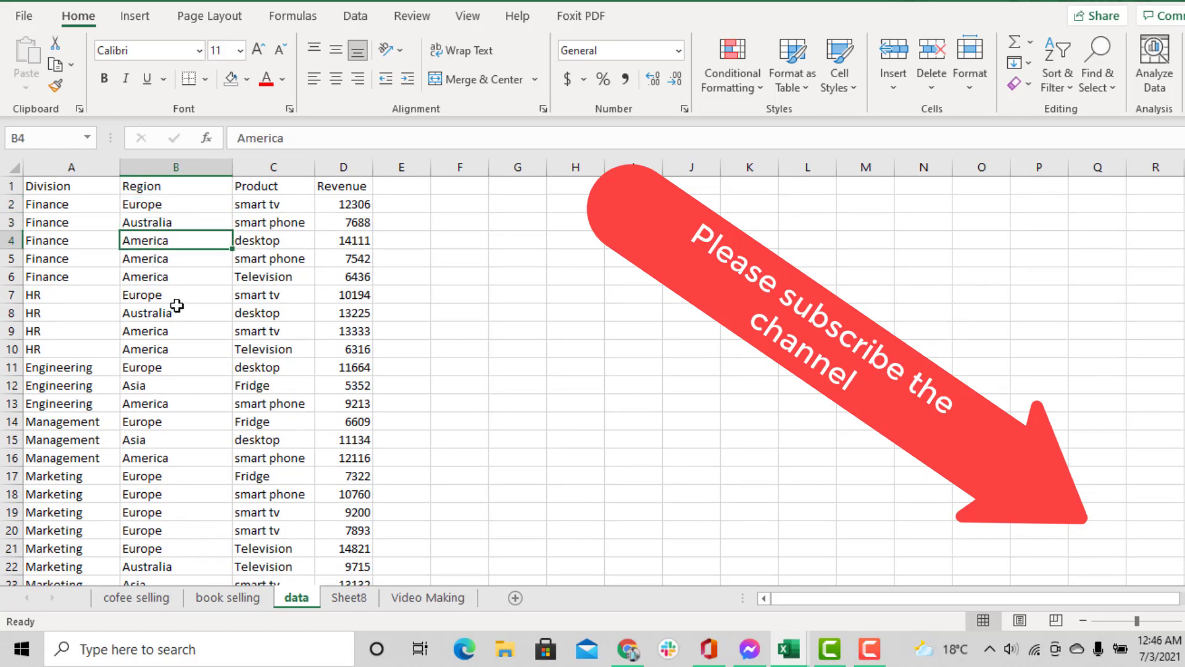
click(460, 314)
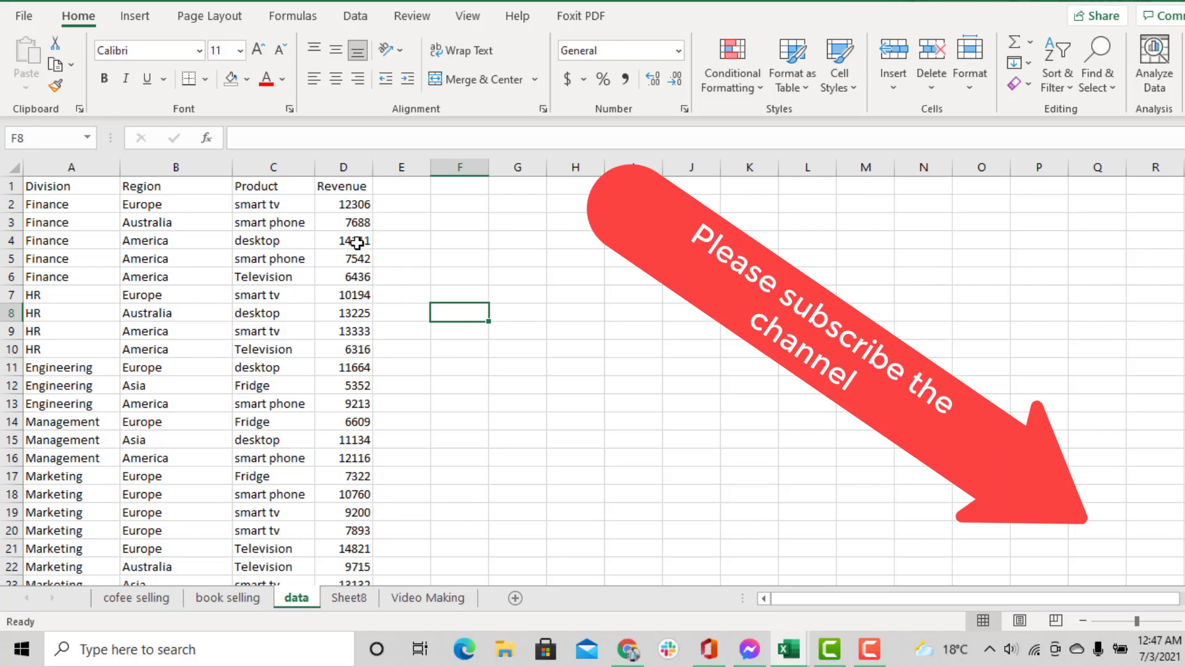
Fill Revenue cells D7:D8 with red and cells D11:D17 with green
drag(334, 290, 354, 312)
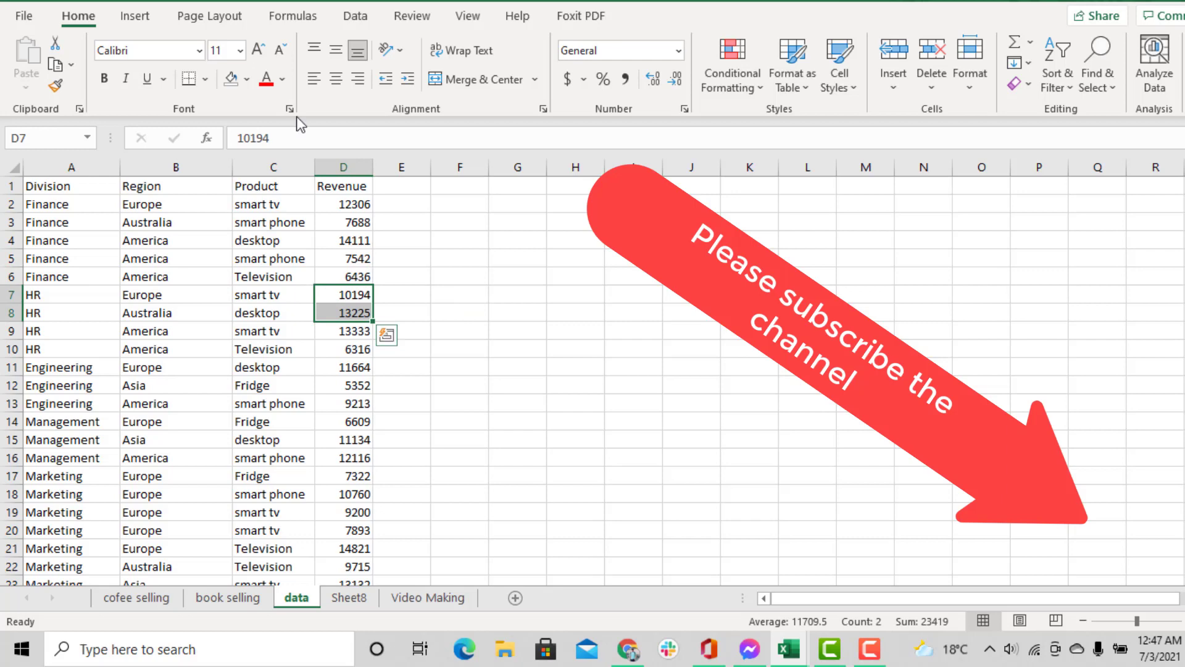
click(246, 79)
click(400, 367)
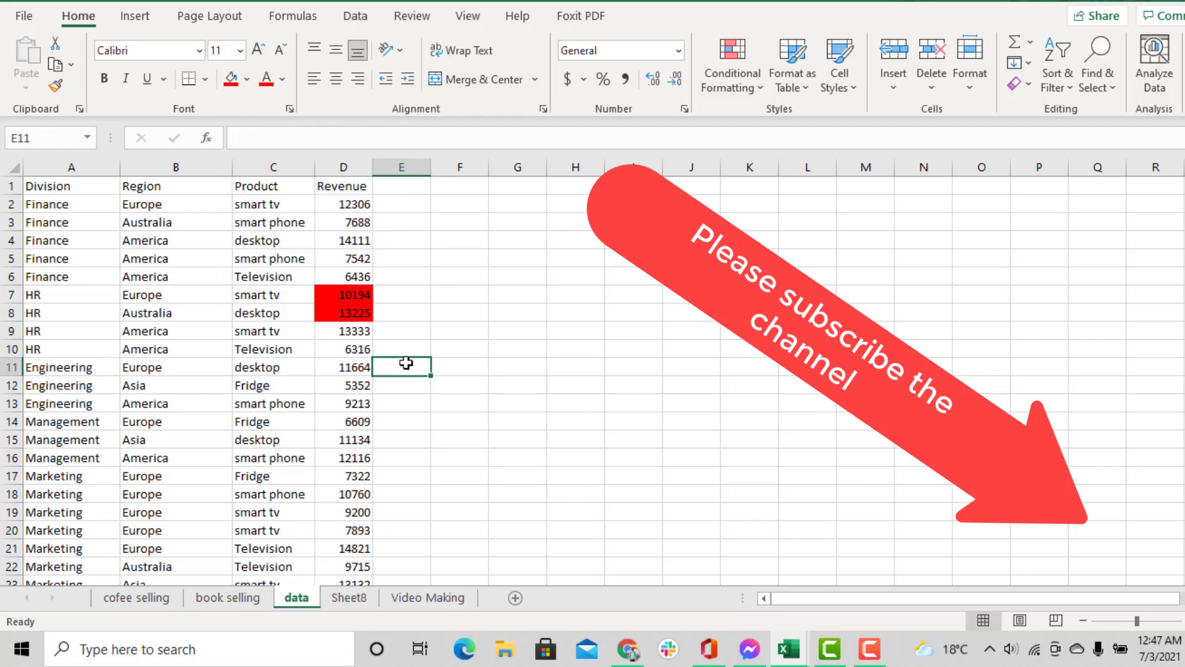
drag(336, 368, 364, 479)
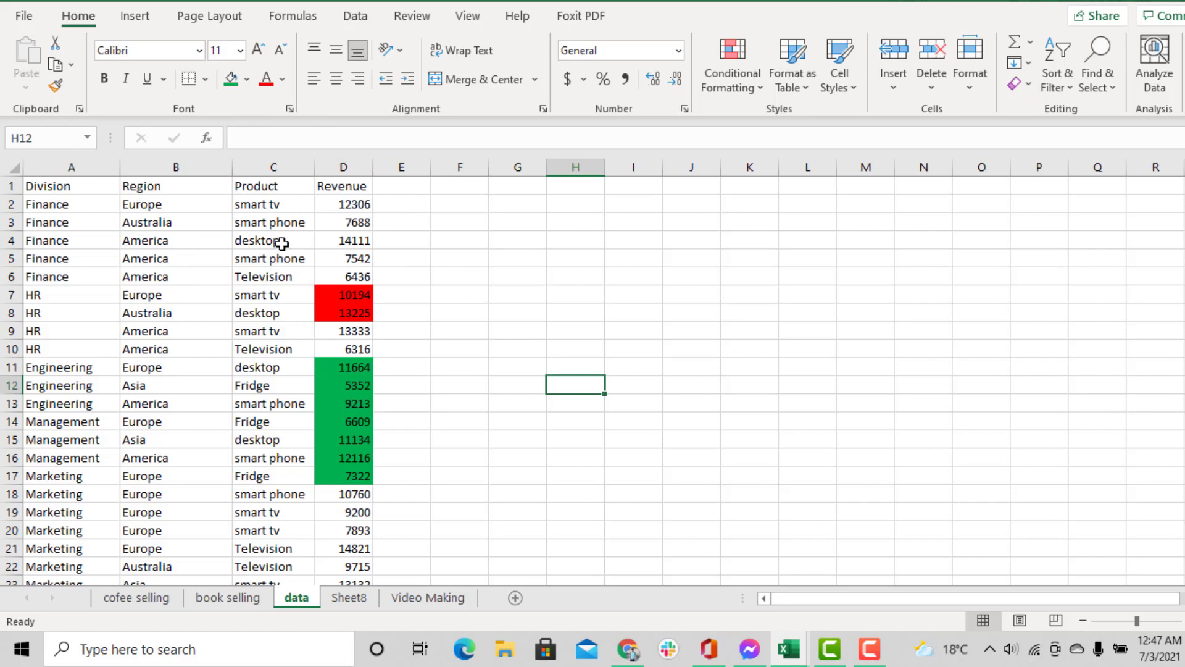
Add a sort level for the Revenue column between the Division and Region levels of the custom sort
right_click(339, 222)
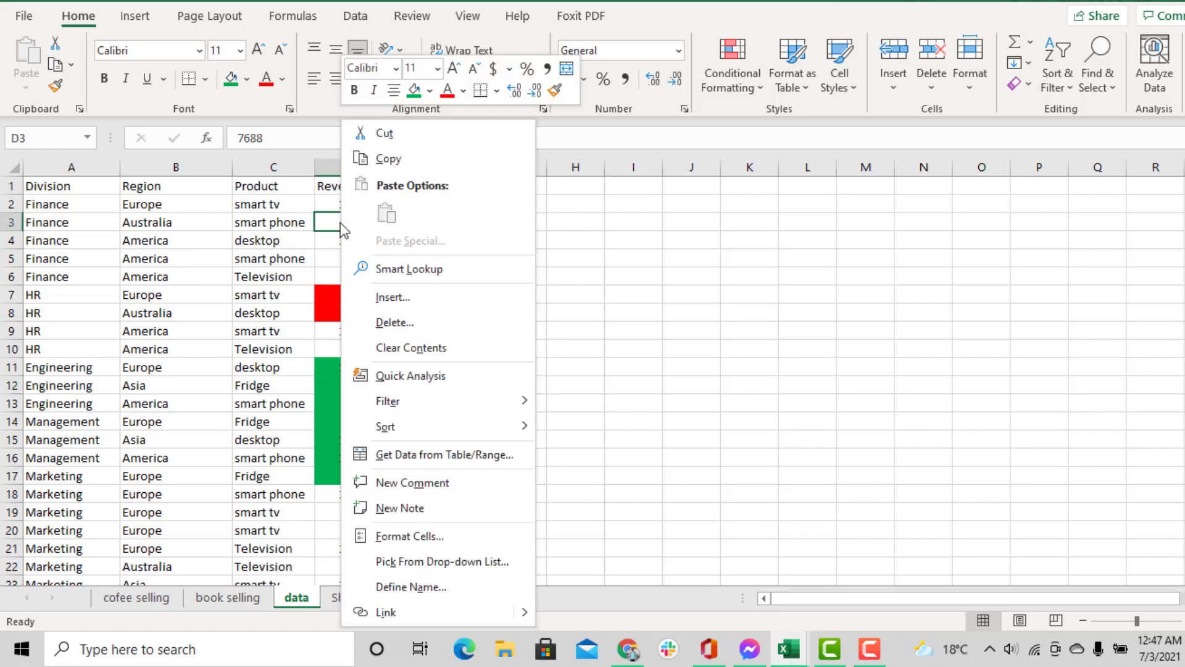
mouse_move(422, 426)
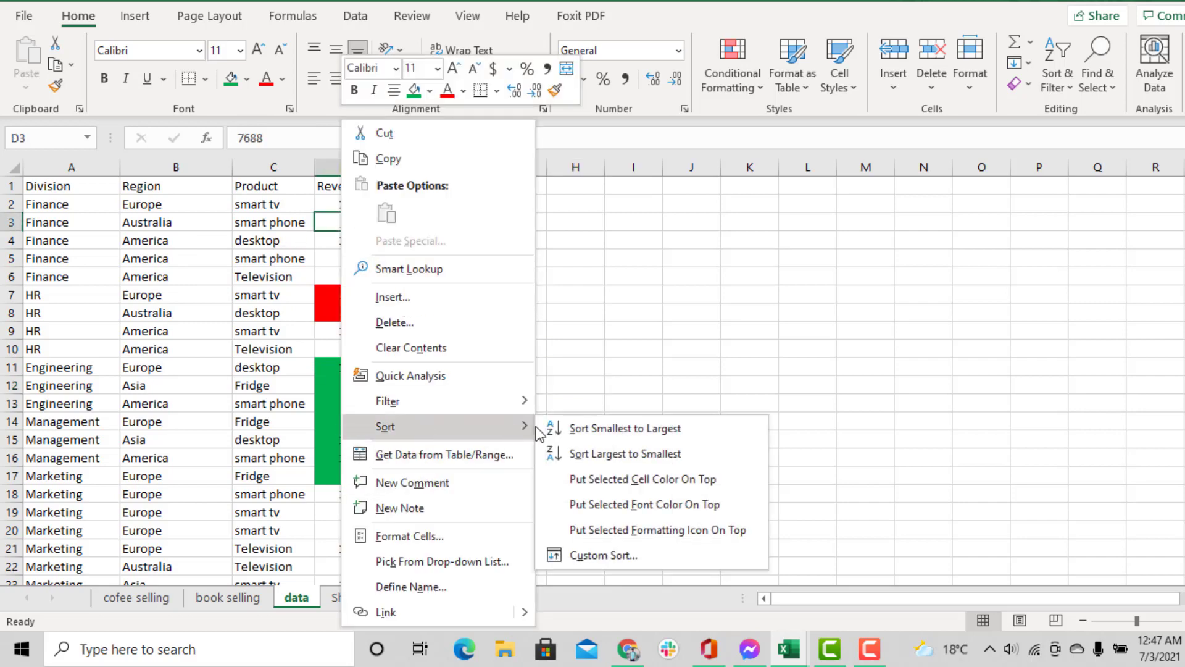
click(642, 555)
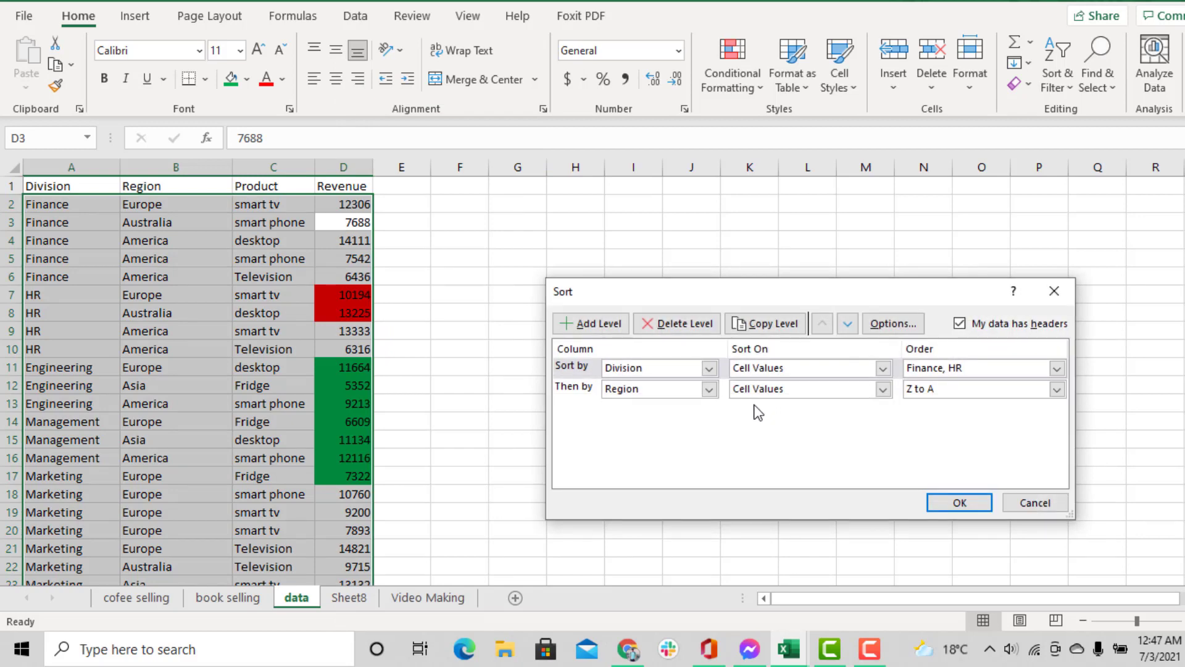
click(597, 324)
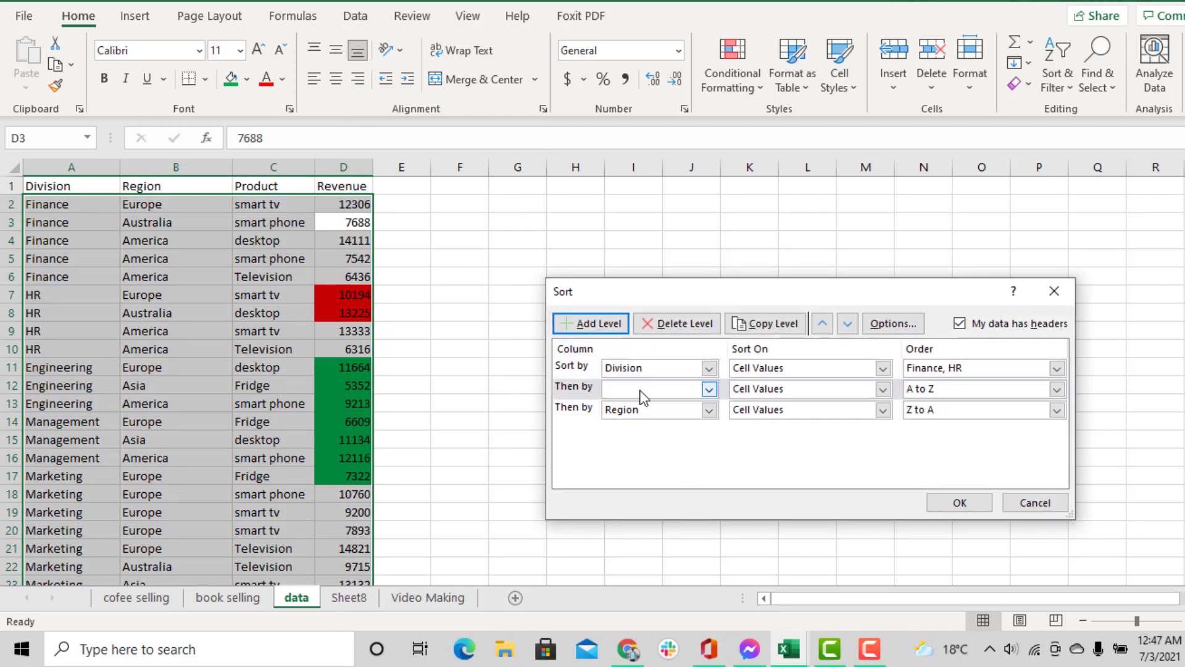
click(709, 389)
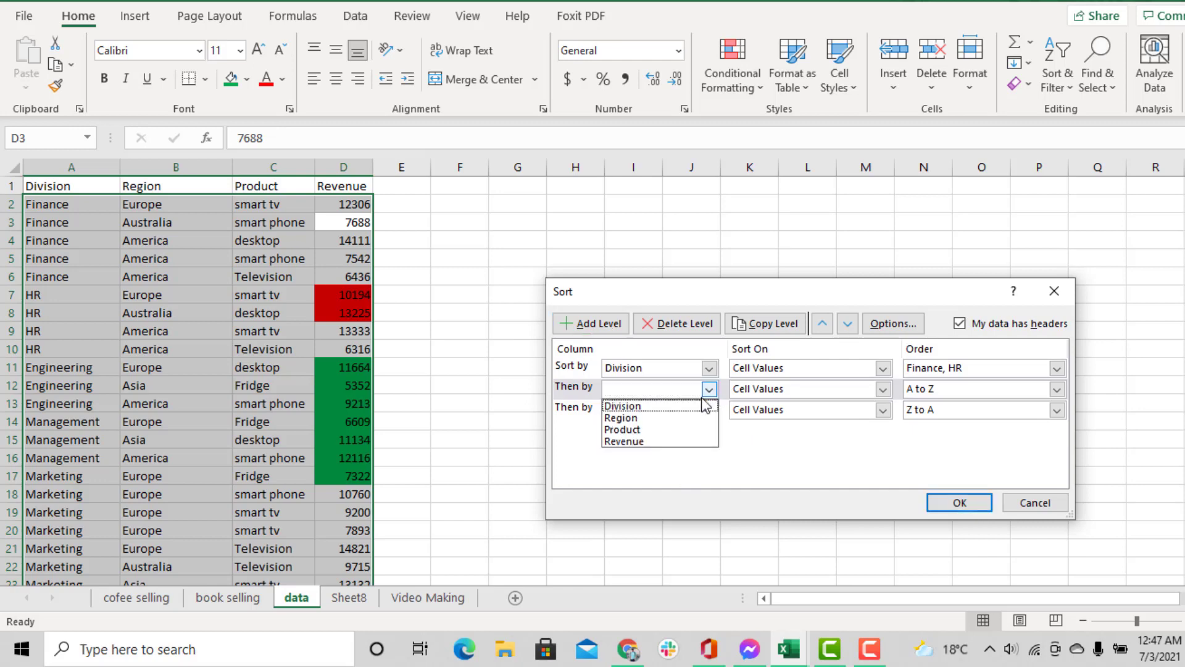
click(653, 442)
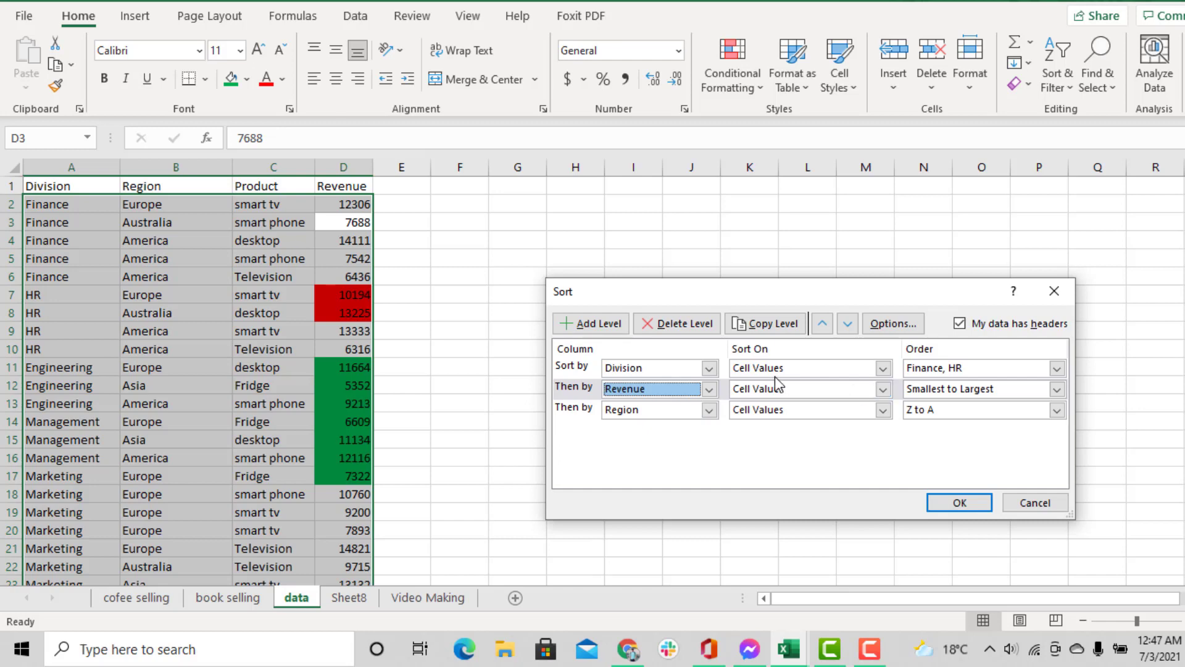
Set the Revenue level to sort on Cell Color with red On Top
click(986, 390)
click(938, 400)
click(883, 389)
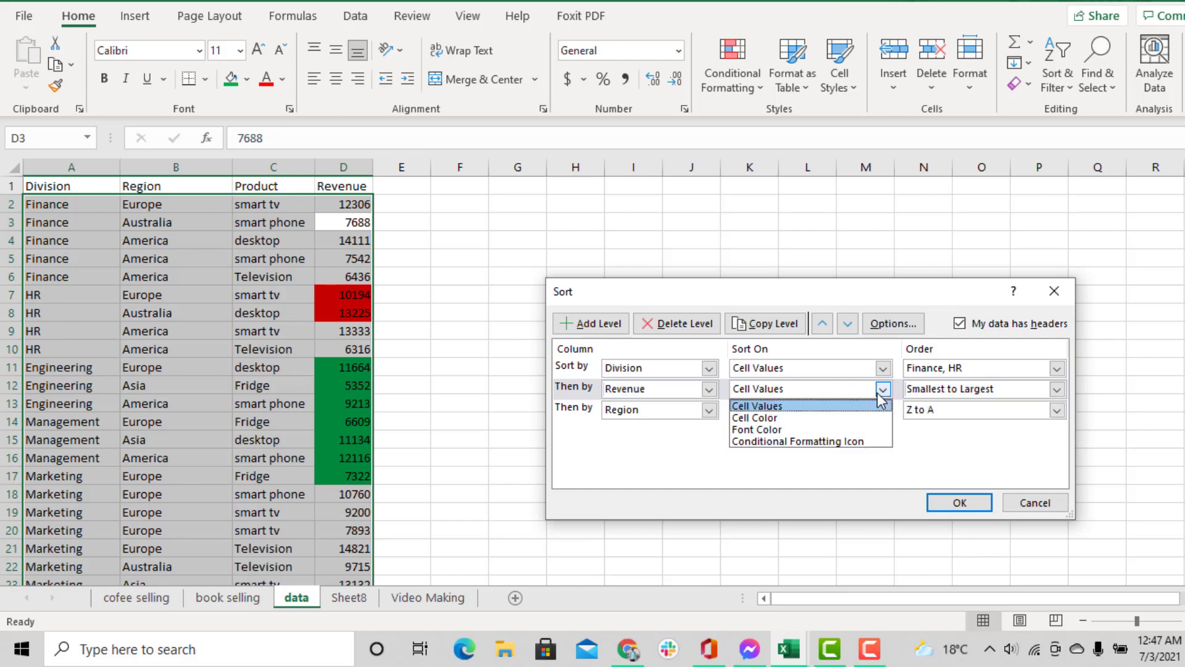
click(825, 422)
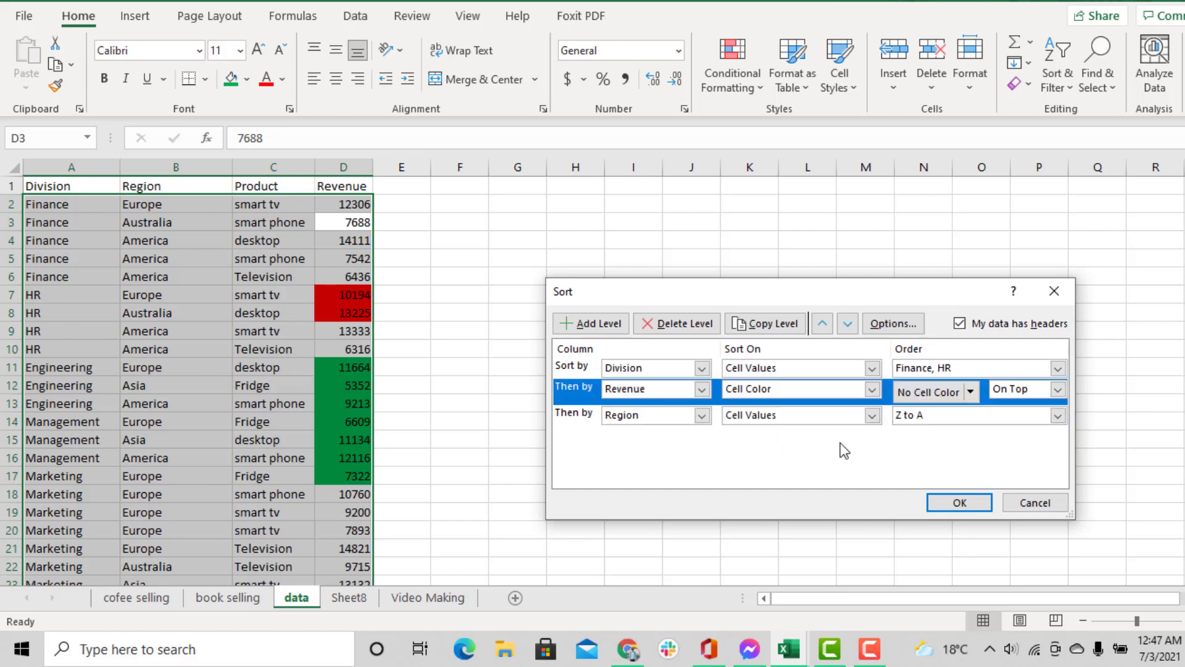
click(973, 391)
click(932, 440)
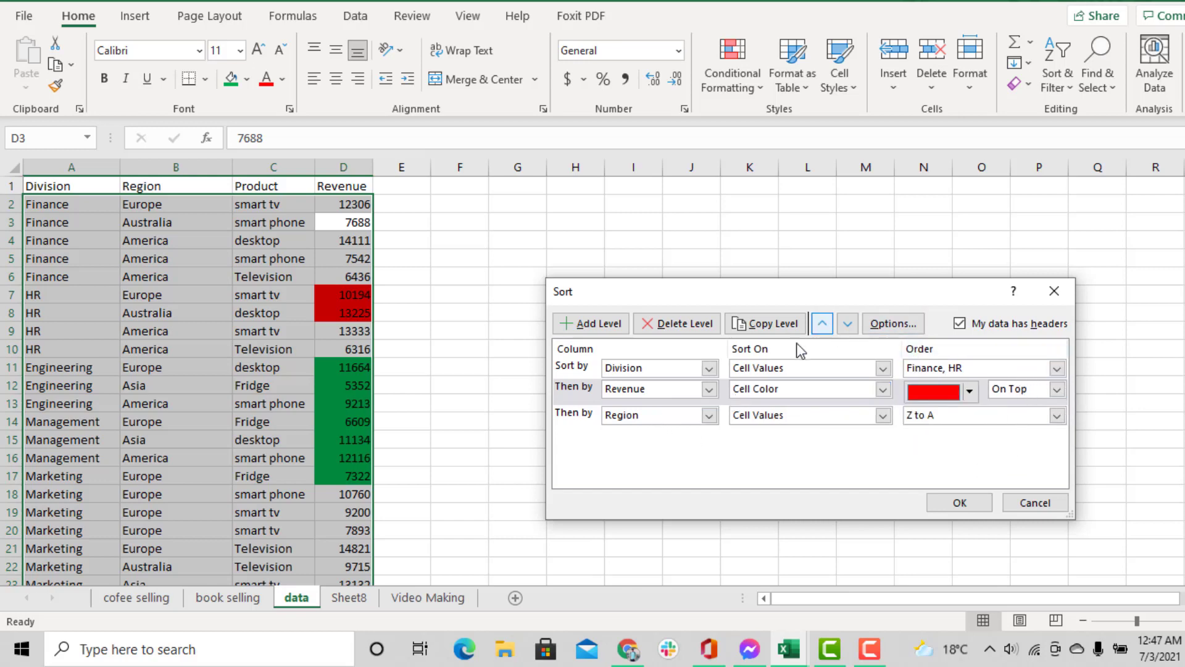
Move the Revenue level above Division as the first sort criterion and apply the sort
click(822, 324)
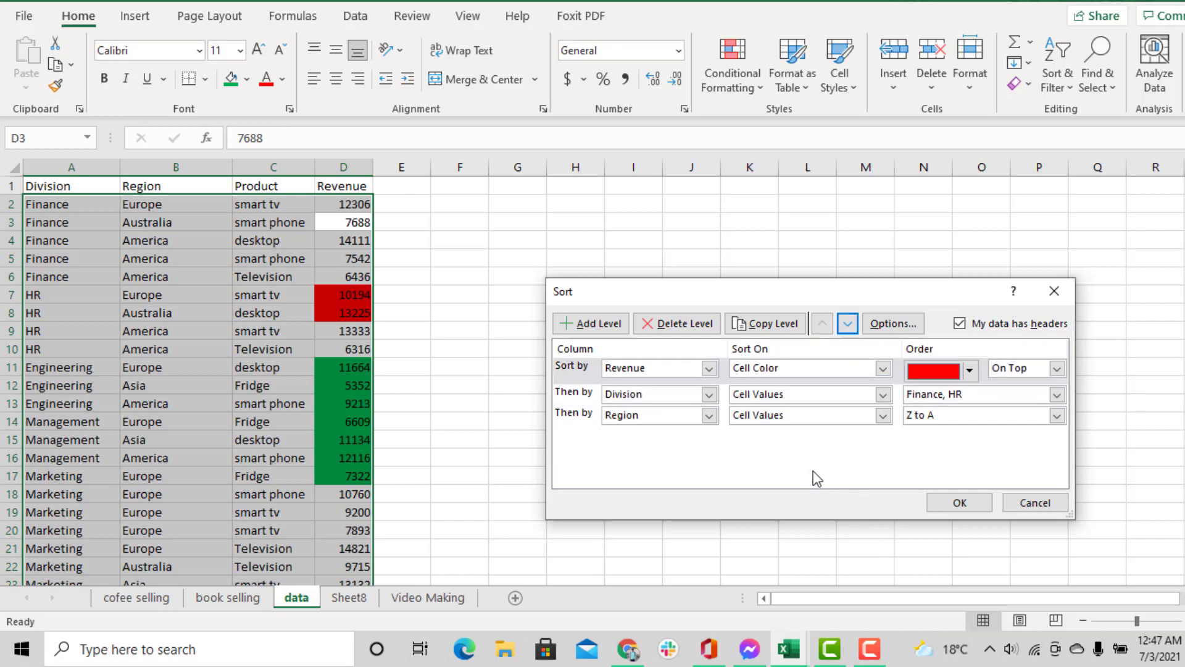
click(961, 504)
click(474, 349)
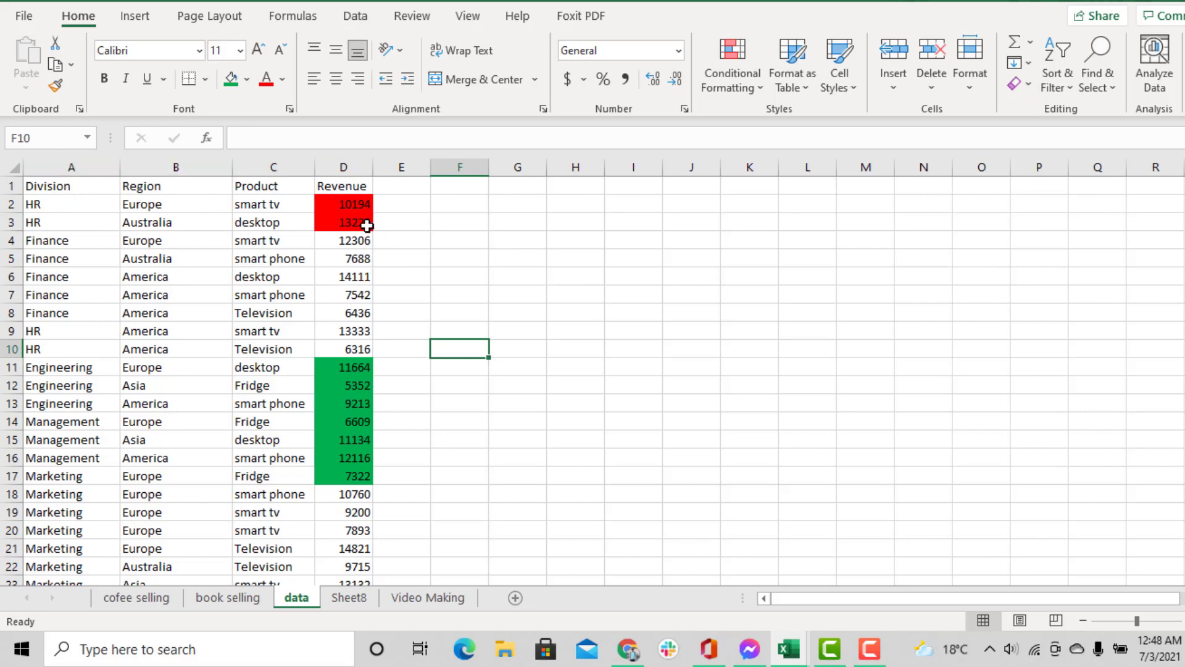
Widen the Revenue column slightly
drag(373, 167, 390, 168)
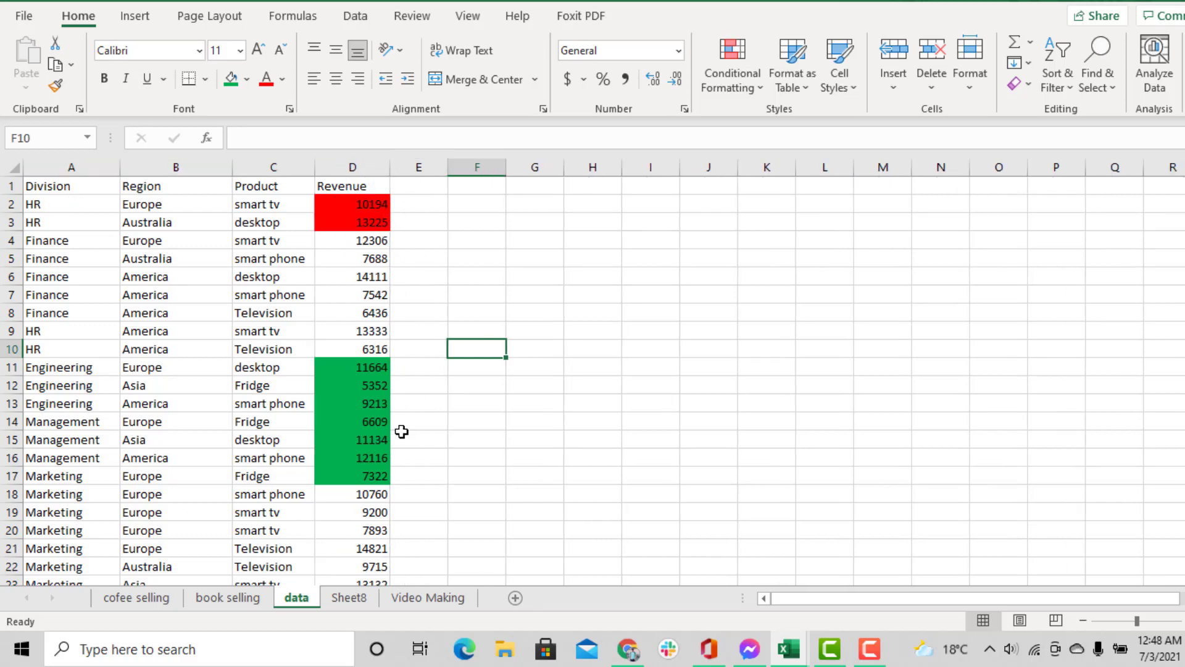
click(356, 390)
right_click(350, 405)
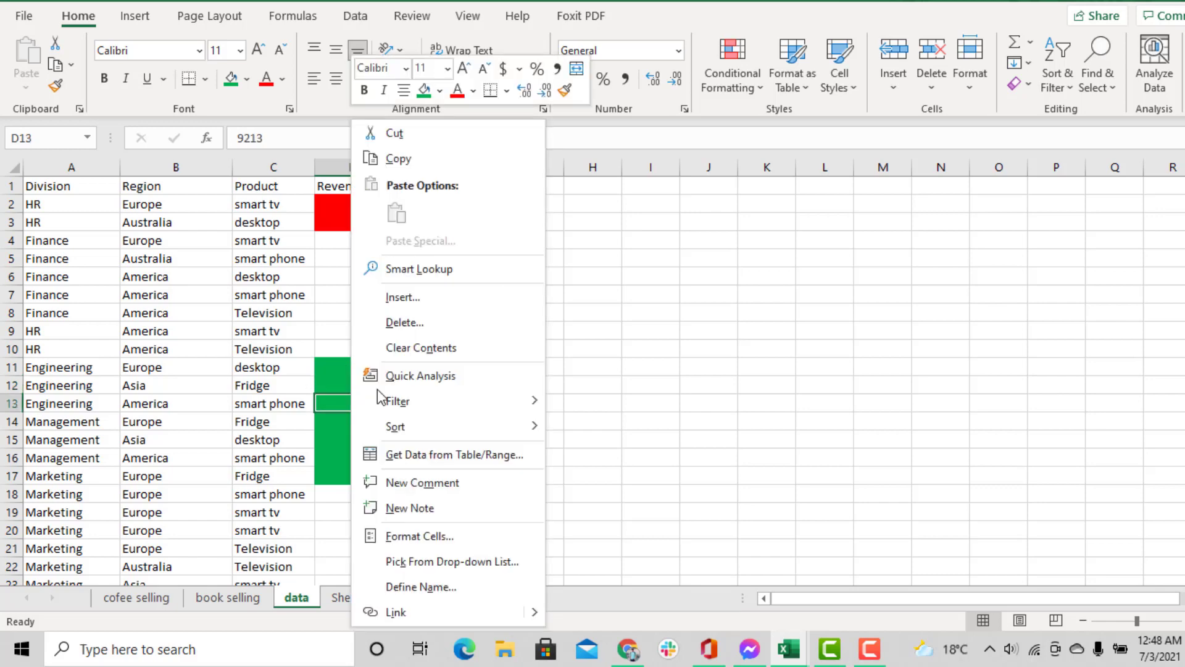
key(Escape)
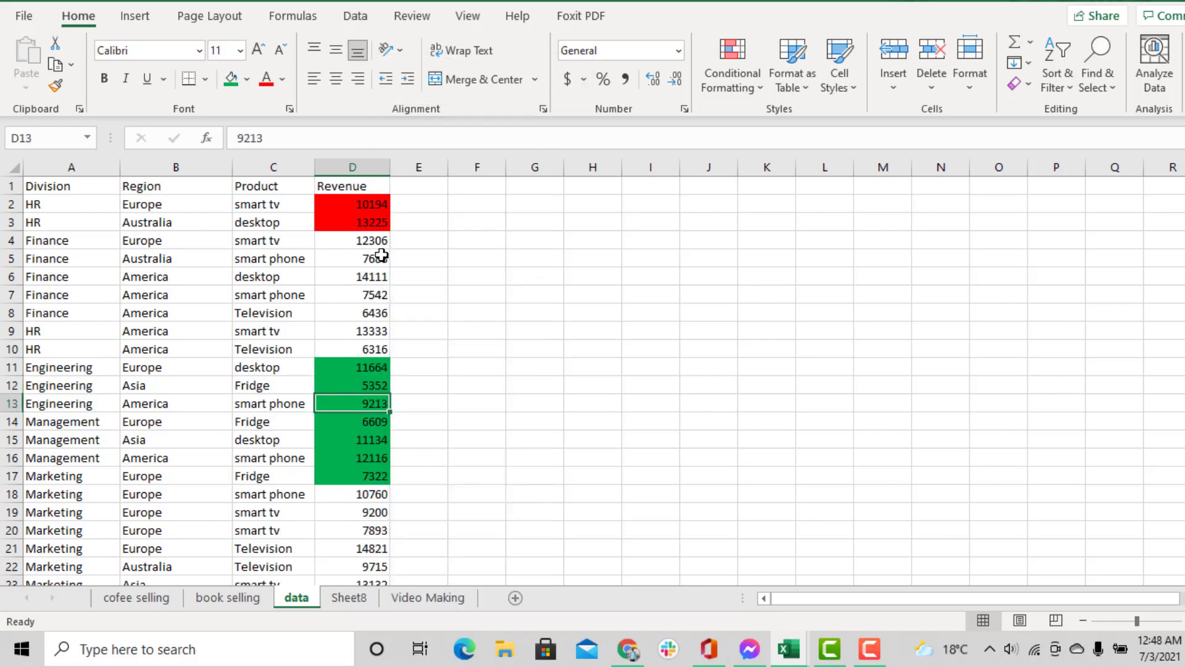
Add a second Revenue level to the custom sort, directly below the existing Revenue level
right_click(347, 369)
mouse_move(458, 425)
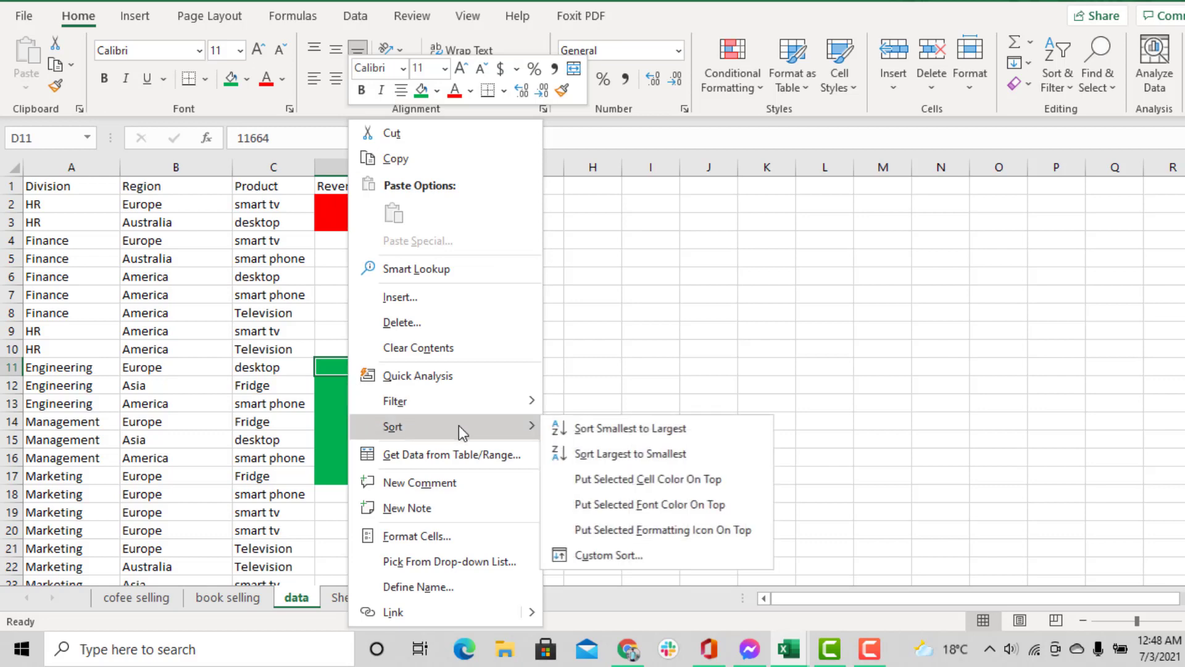
click(618, 550)
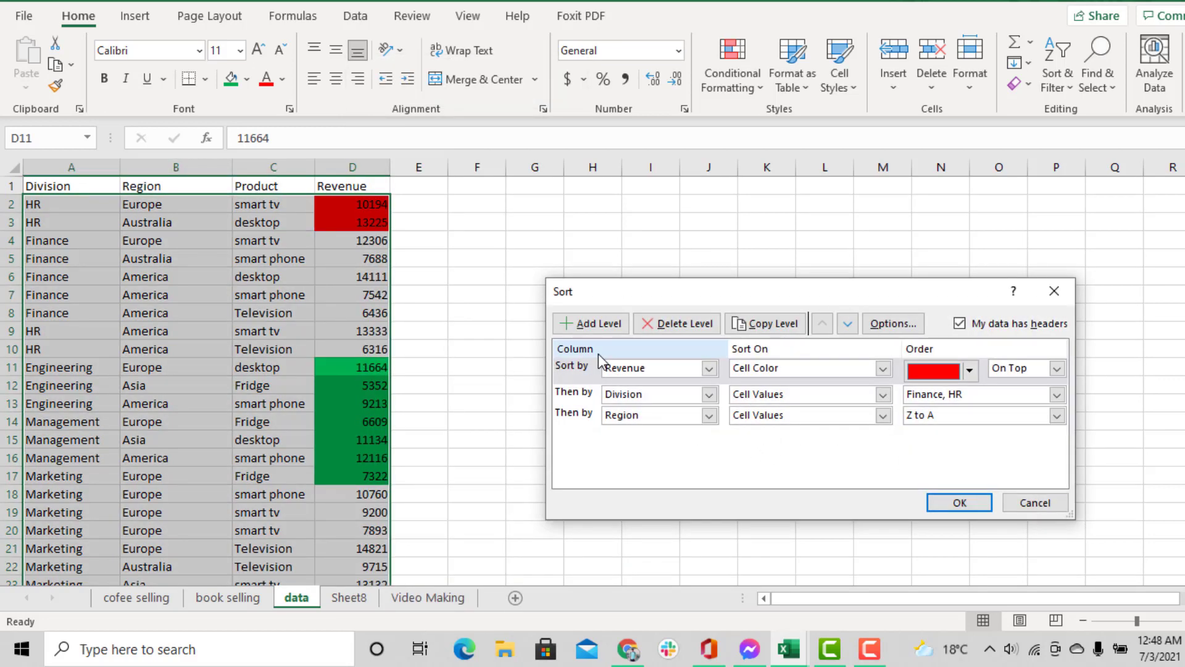
click(595, 325)
click(661, 398)
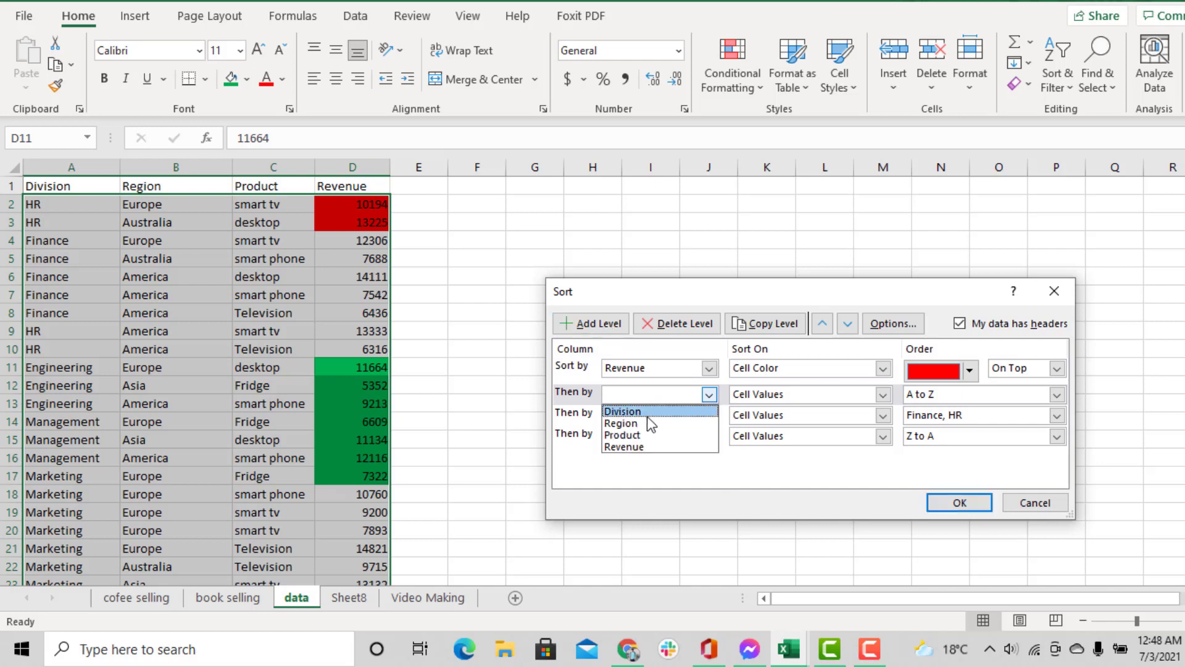
click(627, 450)
Set the second Revenue level to sort on Cell Color with green On Top and apply the sort
click(821, 396)
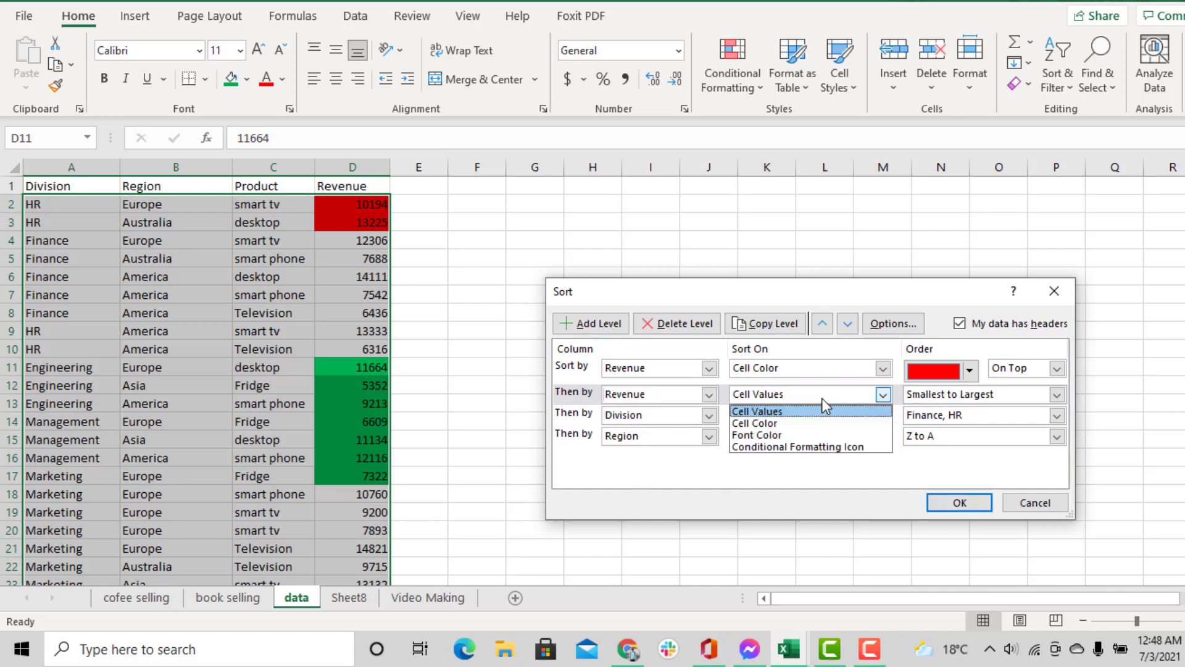
click(798, 425)
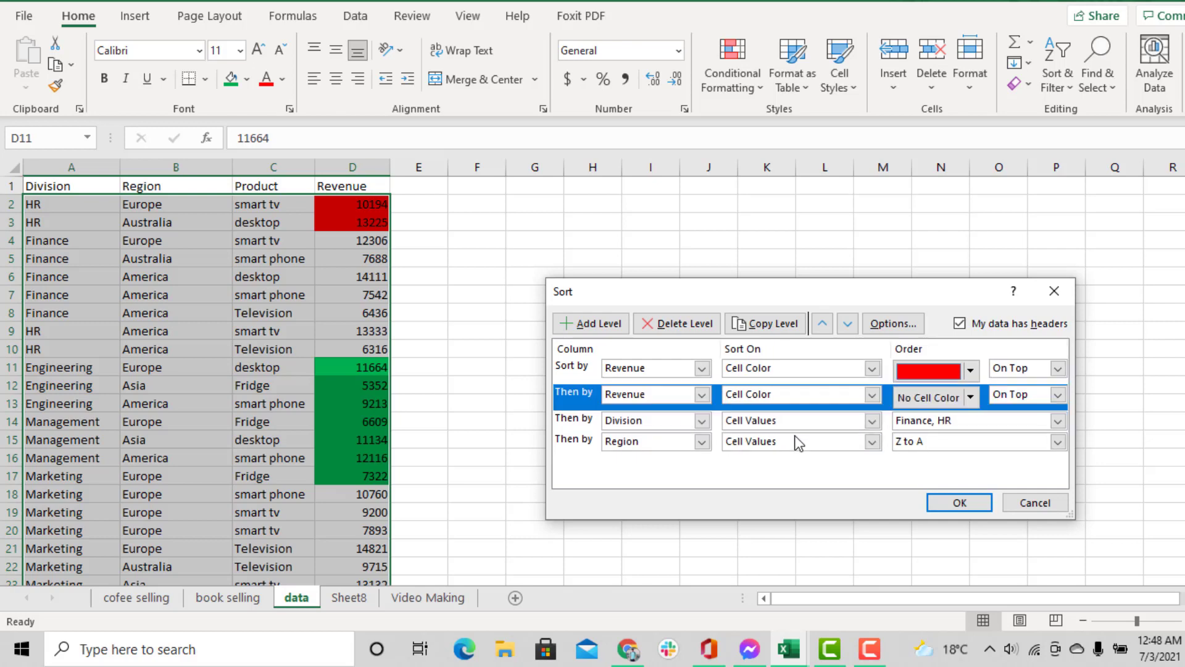
click(971, 398)
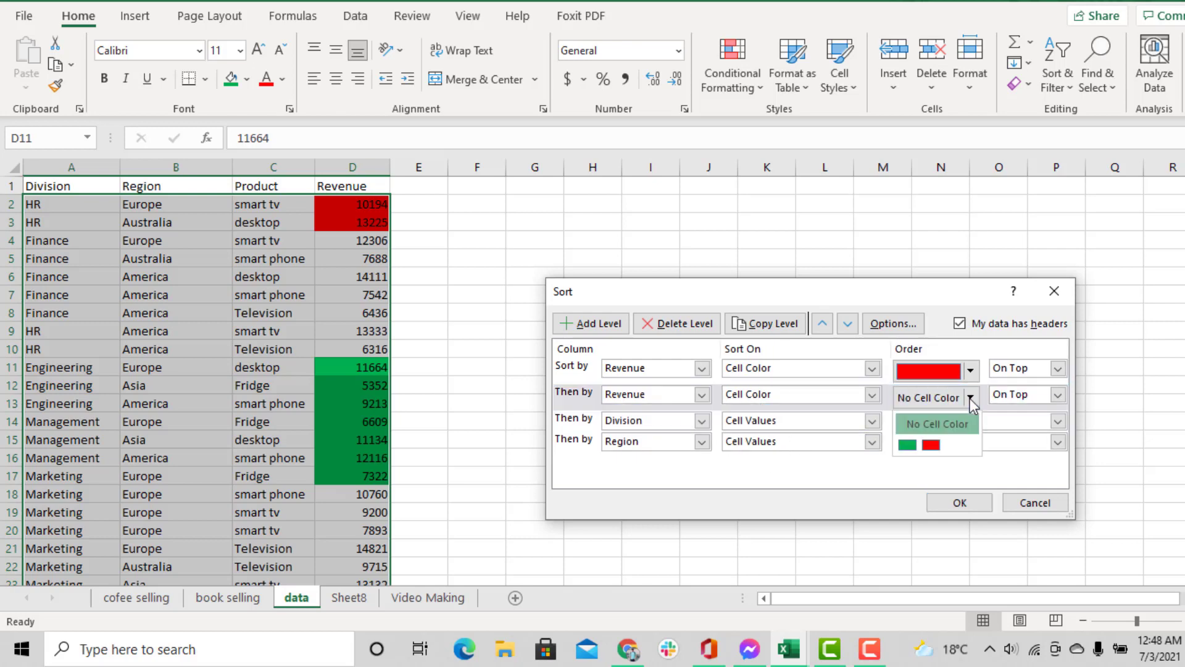
click(914, 446)
click(963, 501)
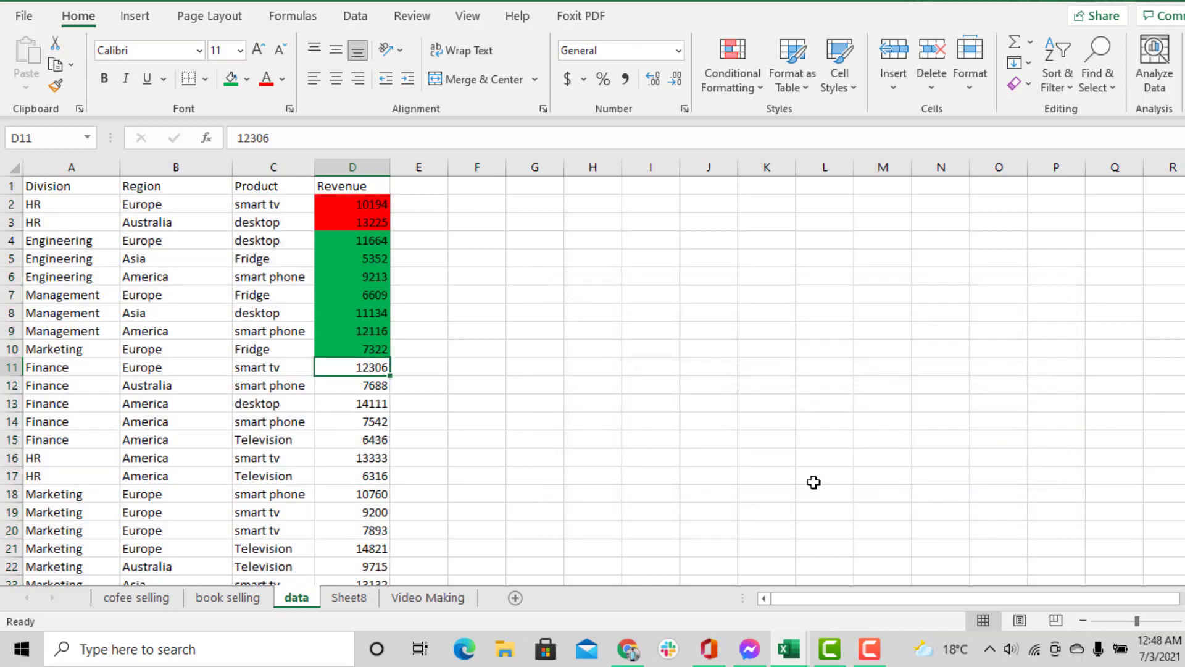
Examine the order of the red and green cells in the Revenue column
click(651, 349)
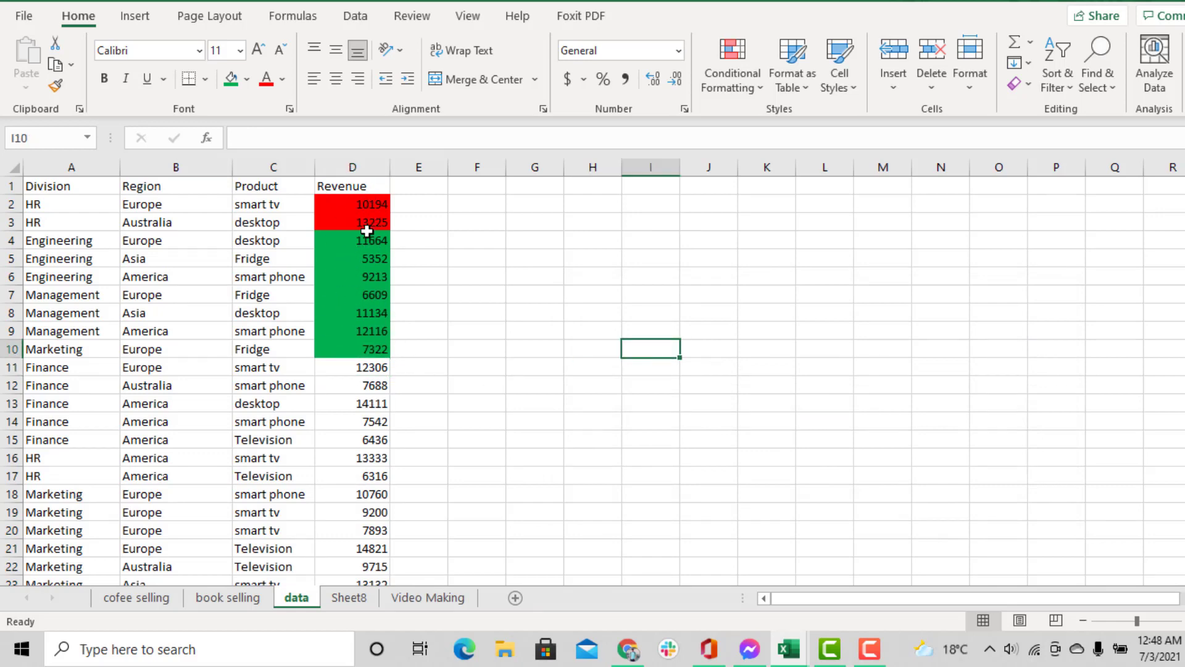
click(492, 279)
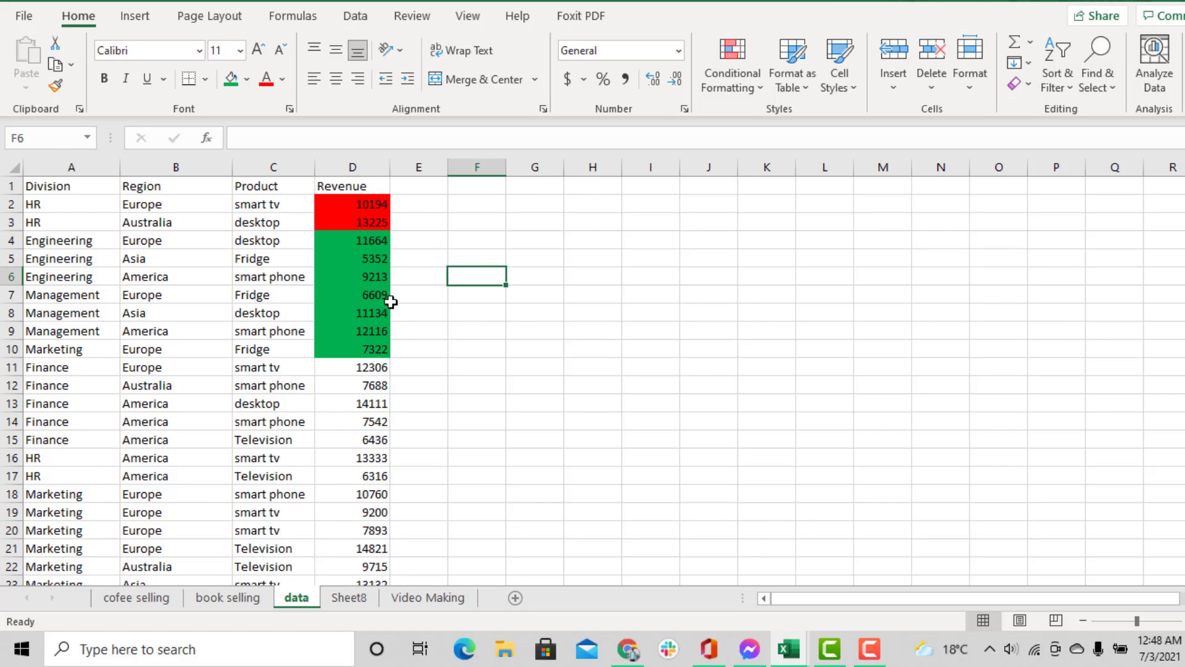
click(346, 206)
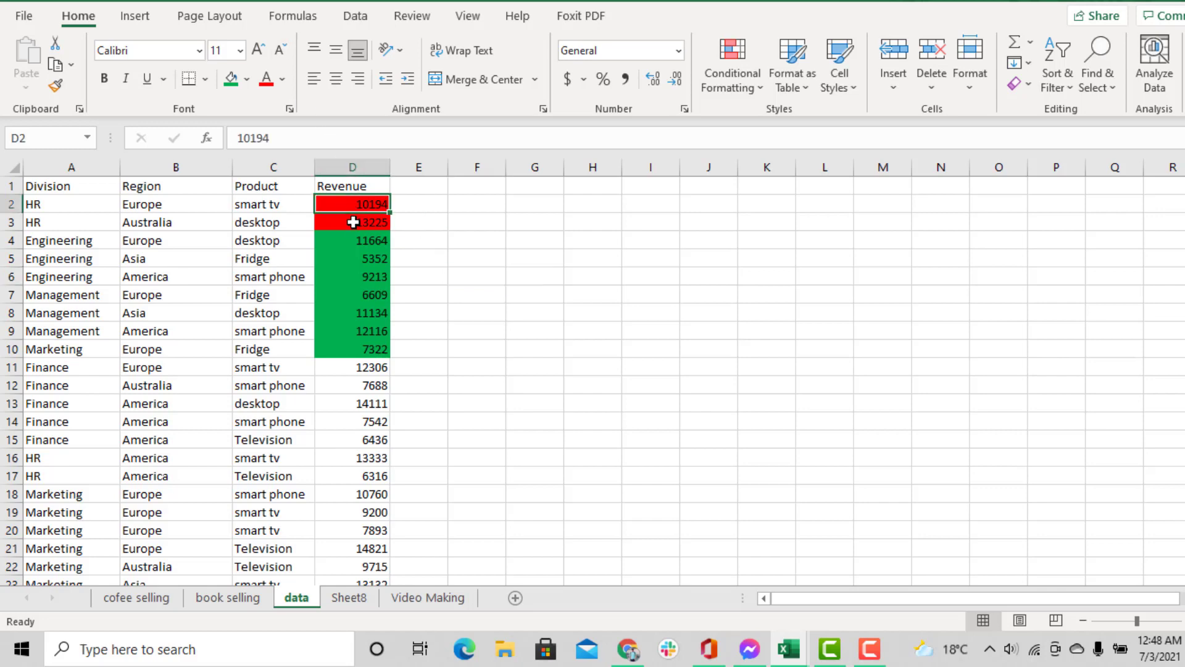
click(352, 221)
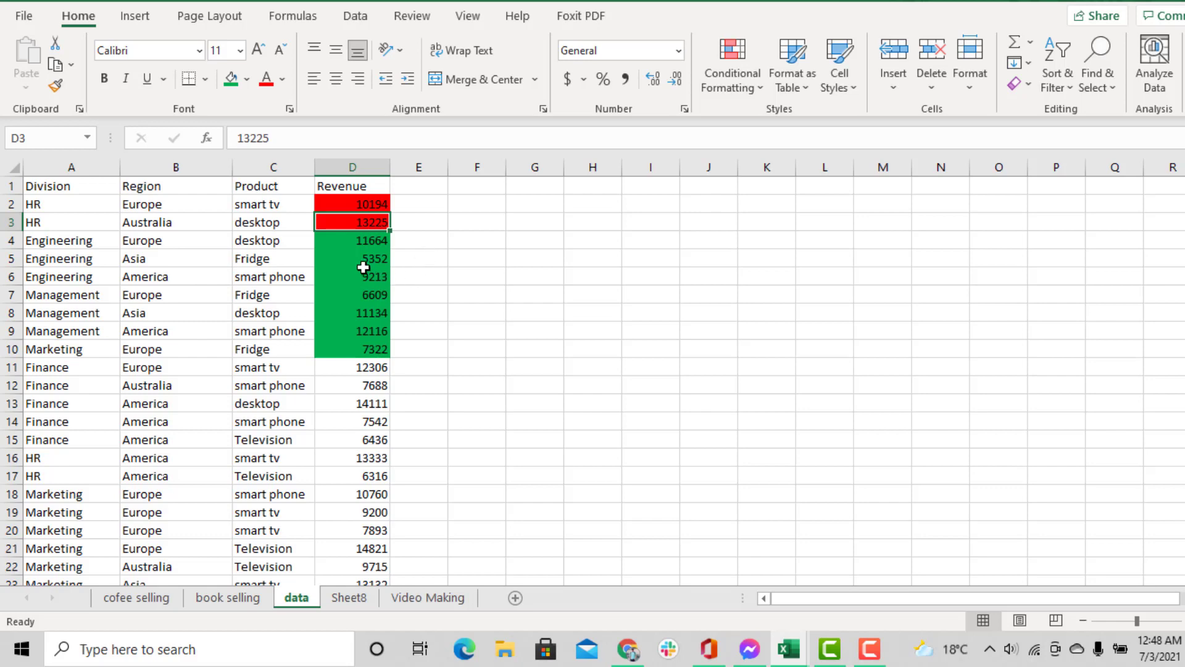
click(358, 312)
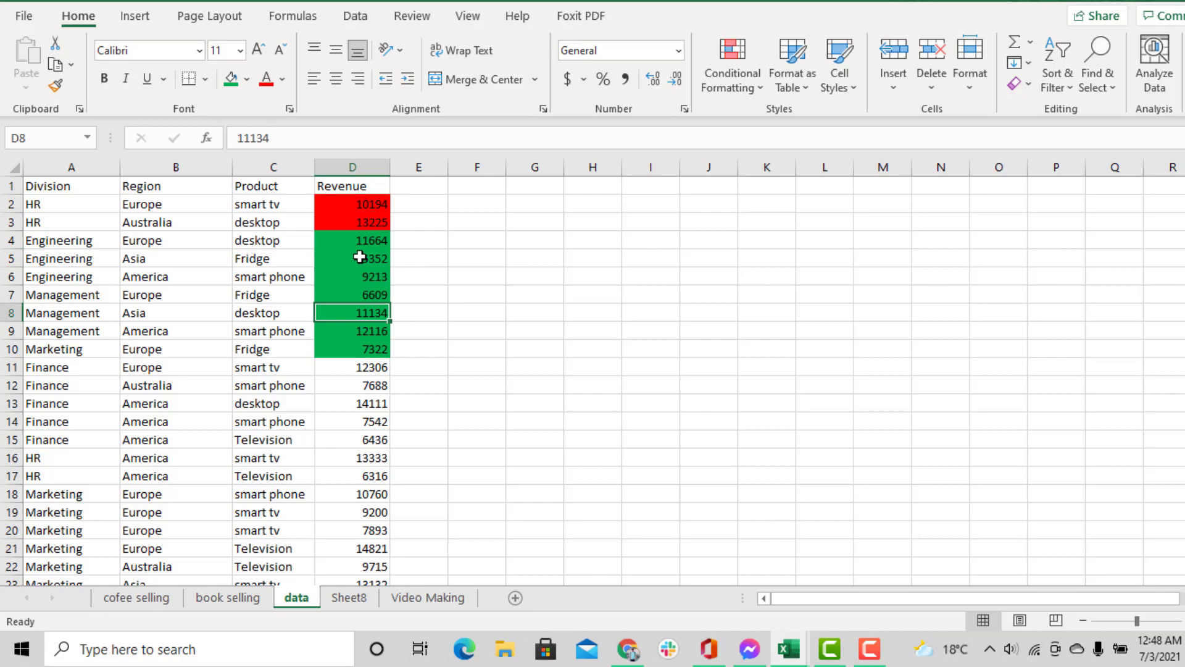
click(361, 259)
click(366, 348)
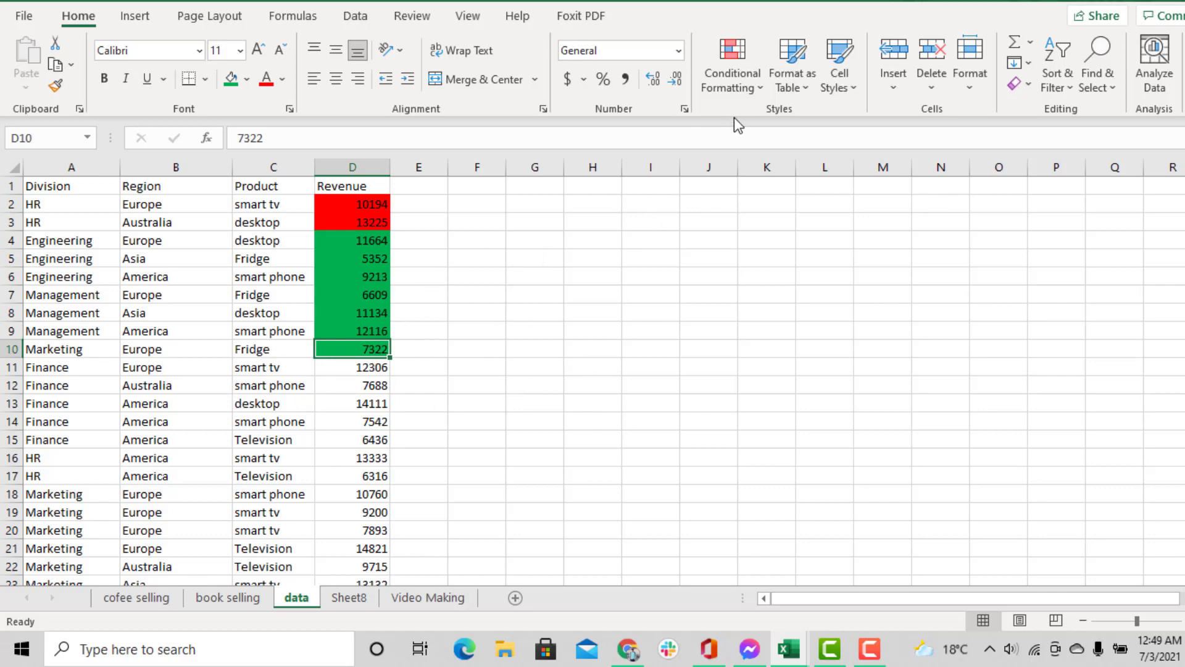
Start a new icon-set conditional formatting rule for the Revenue values in D2:D26
drag(352, 204, 380, 549)
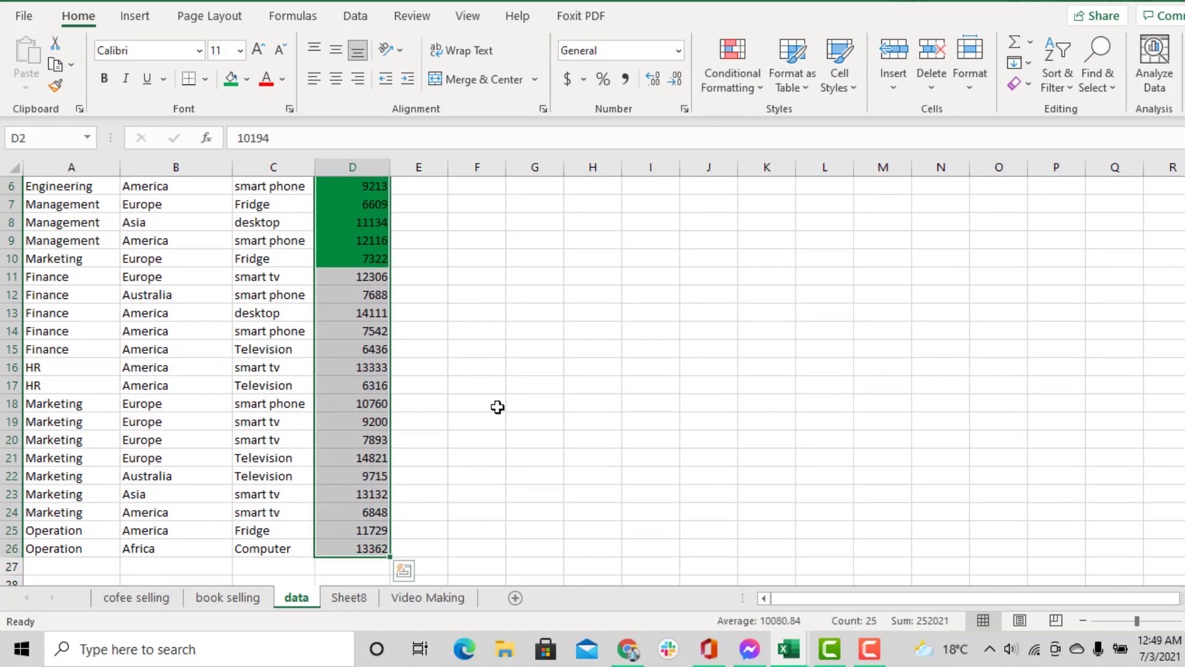
scroll(498, 407, up, 2)
click(721, 93)
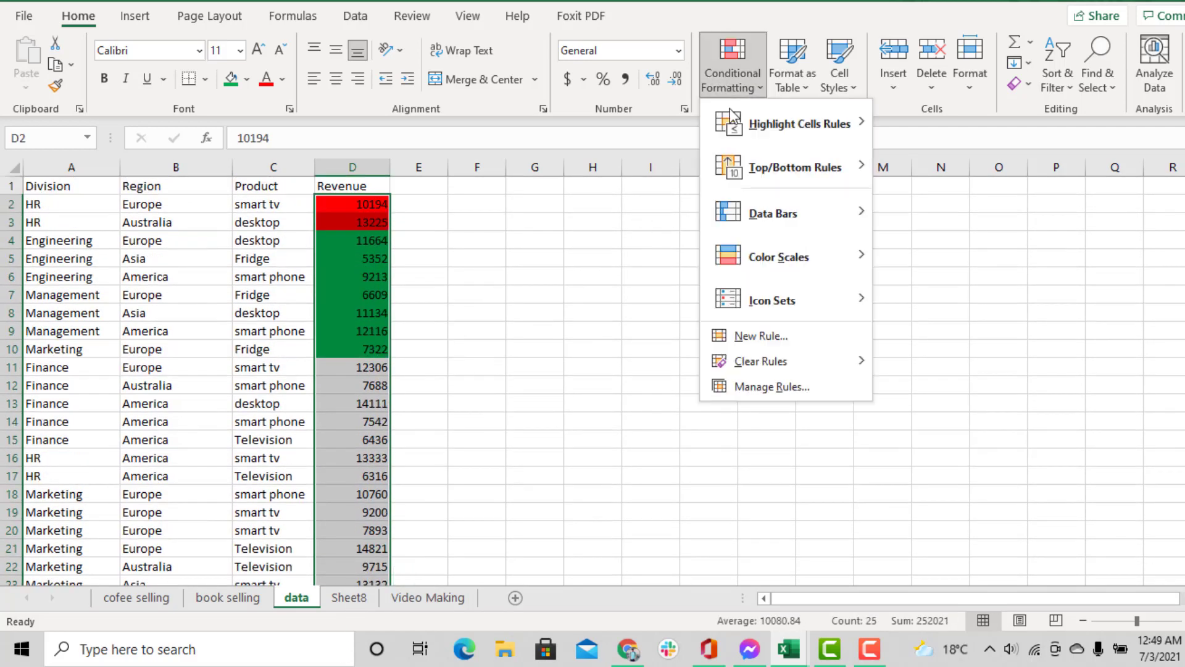
mouse_move(725, 303)
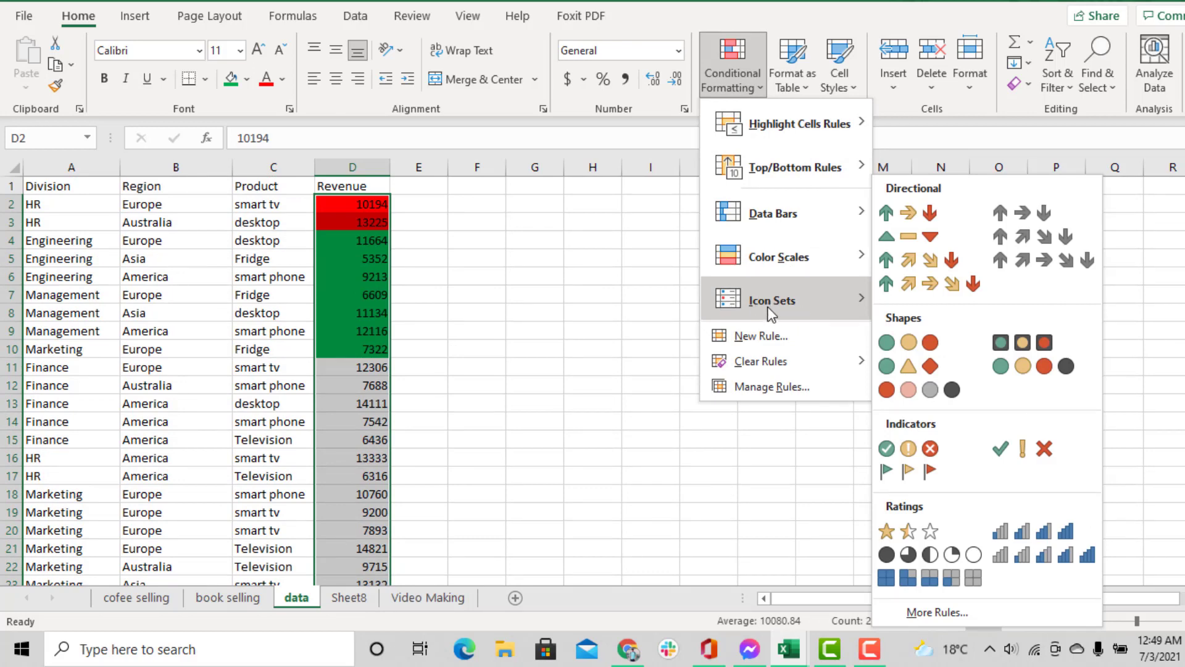
click(955, 618)
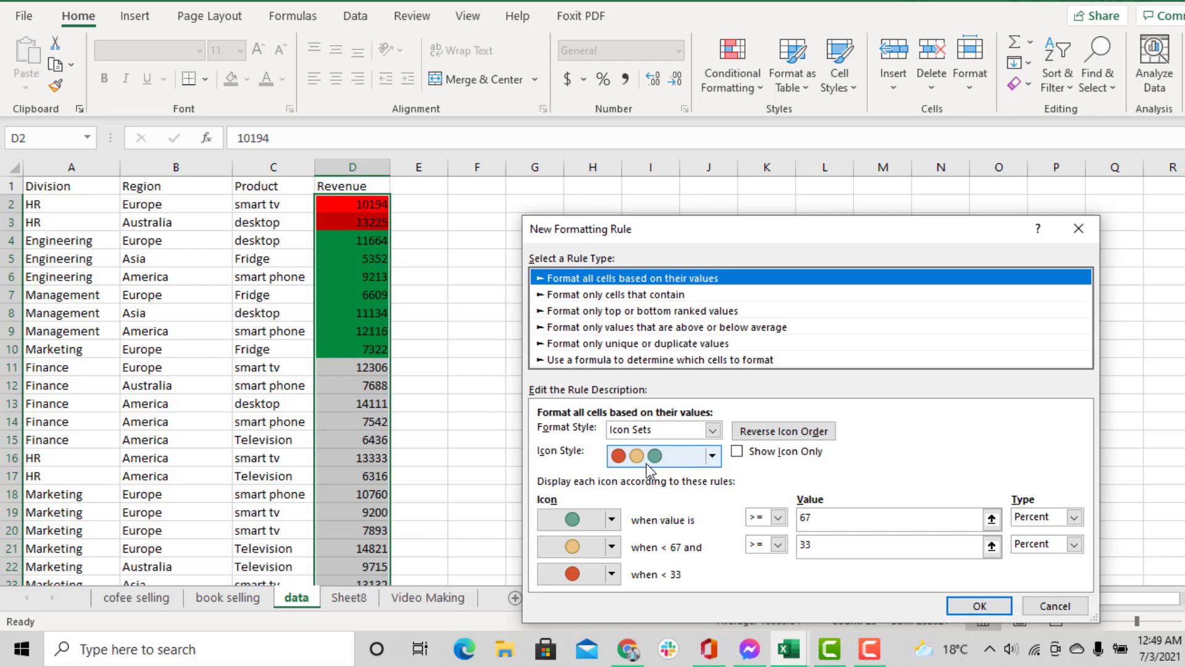
Set the rule's icon style to the red cross, yellow exclamation mark and green check mark set
click(714, 457)
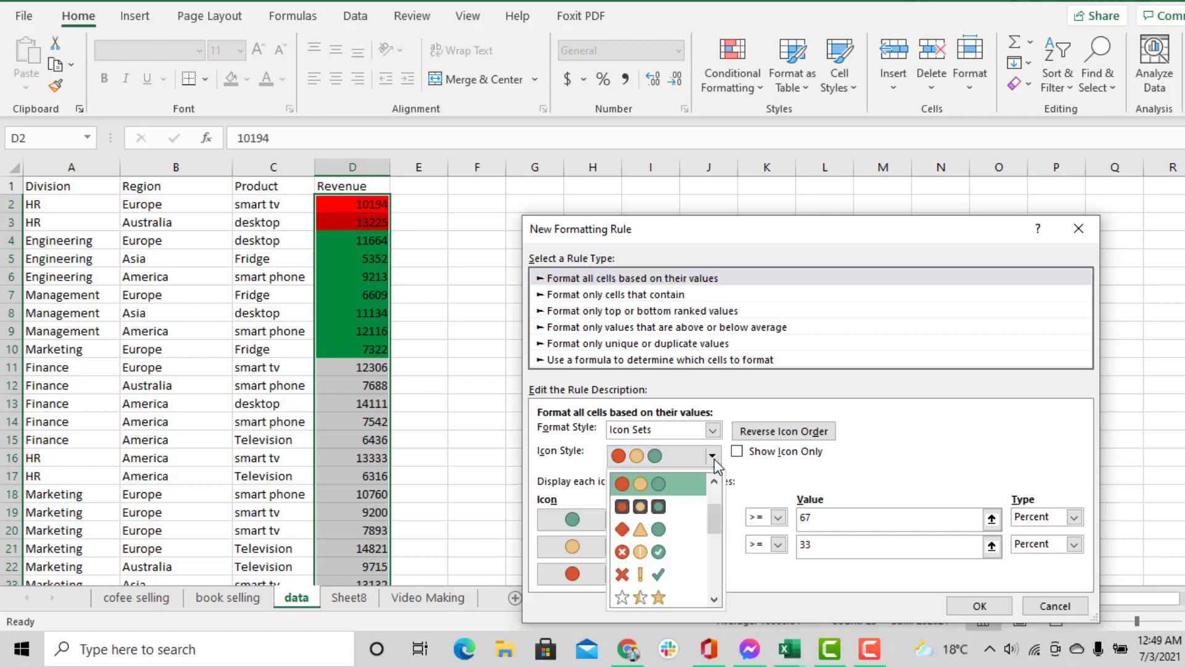
scroll(664, 547, down, 1)
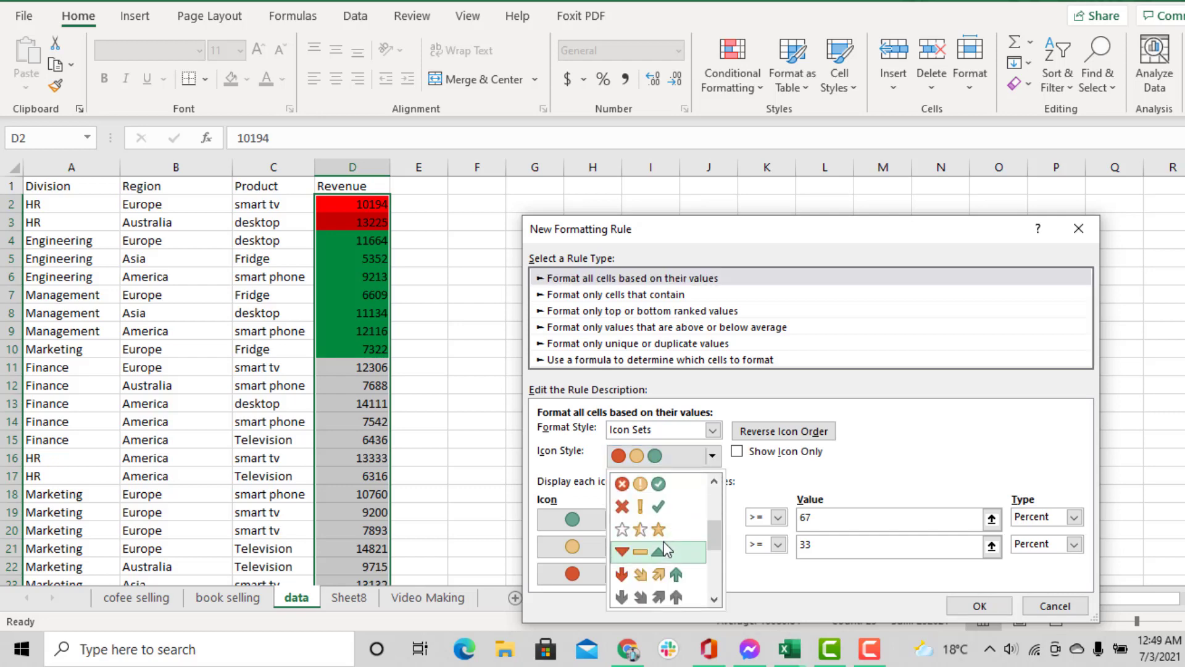
scroll(665, 547, up, 1)
scroll(664, 547, down, 1)
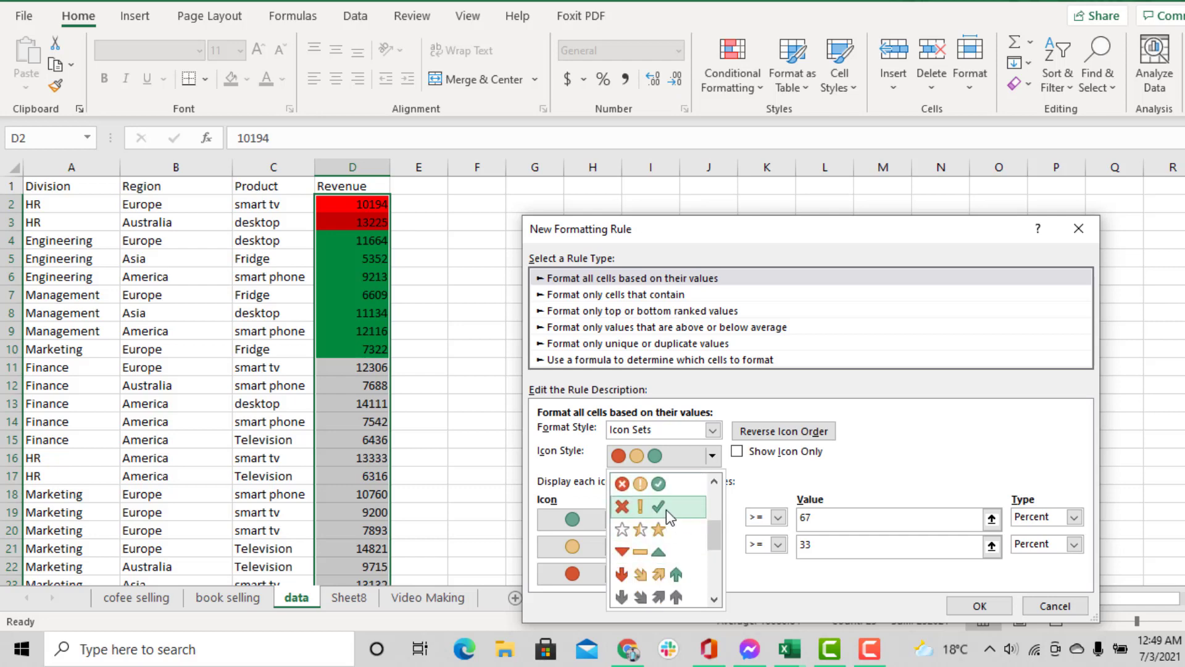
click(665, 508)
Assign a green circle to values >= 67 percent, a quarter-filled circle to >= 33 and a yellow triangle below 33, and apply the rule
click(613, 522)
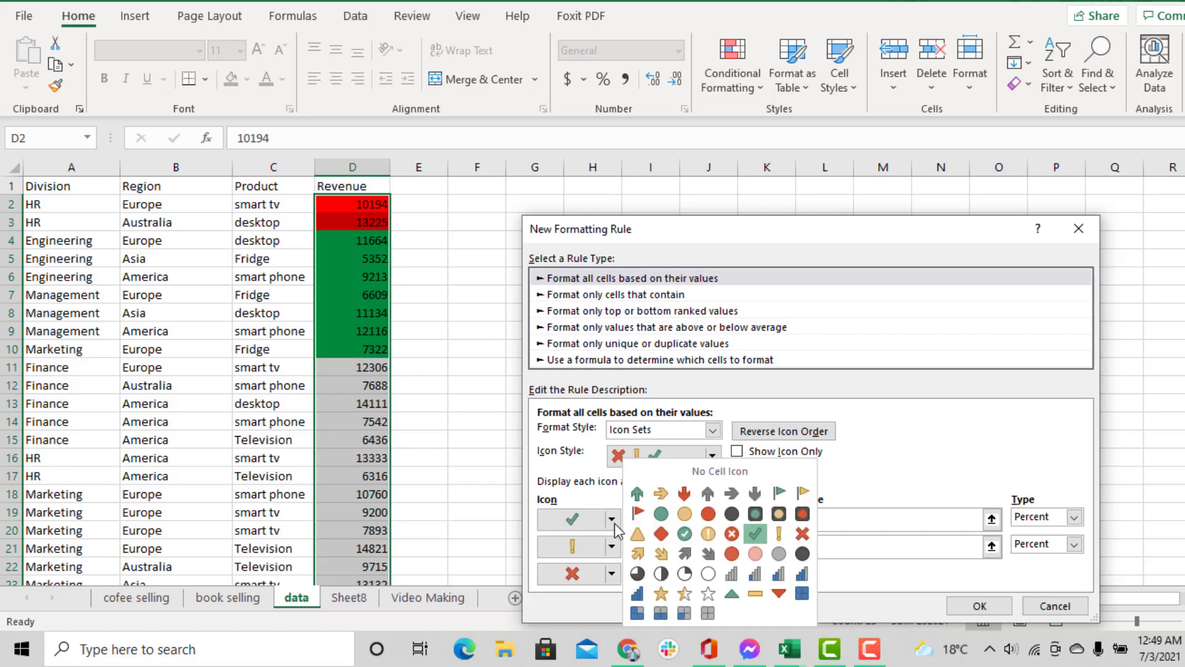
click(662, 514)
click(614, 547)
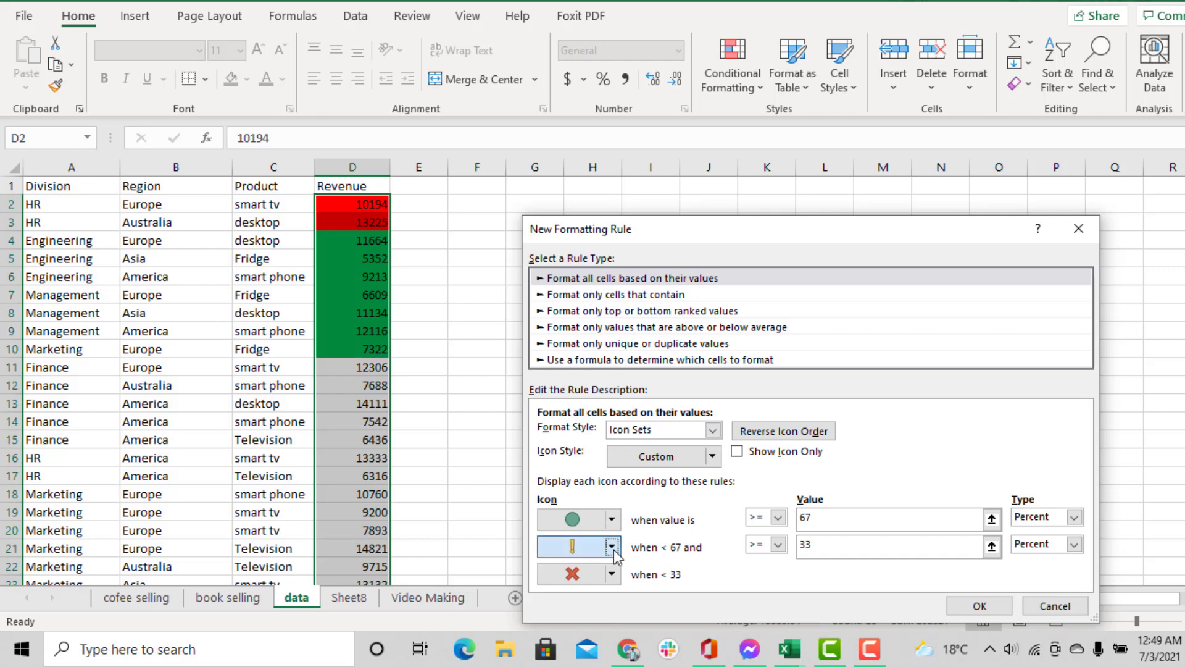
click(685, 578)
click(611, 573)
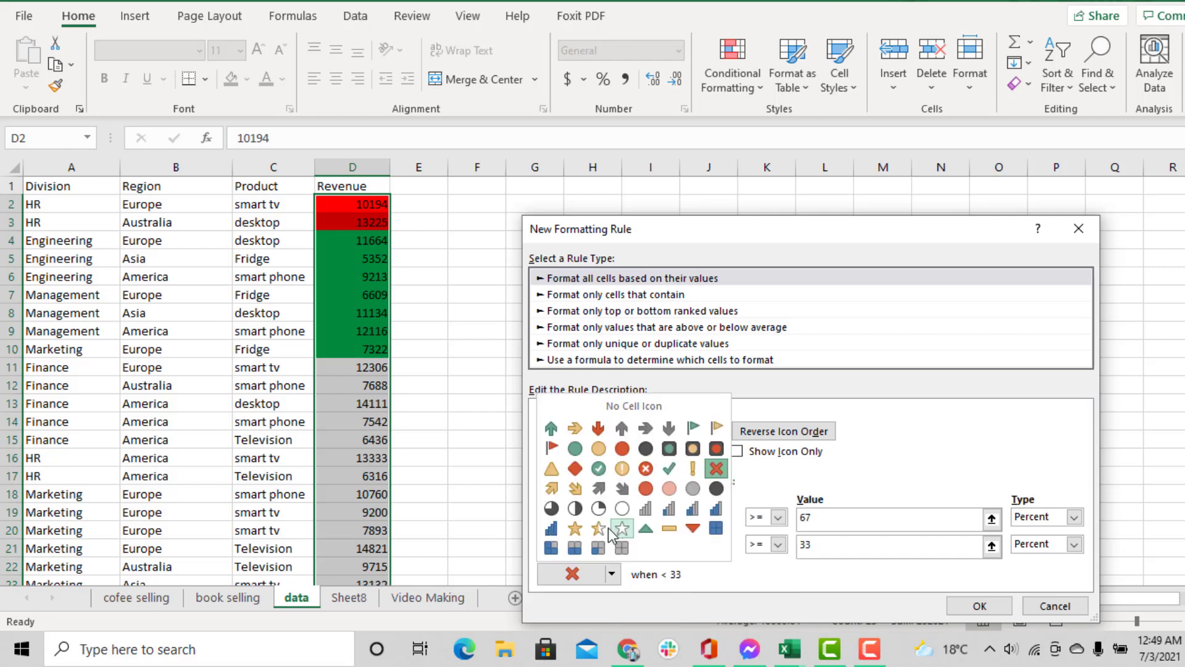
click(551, 469)
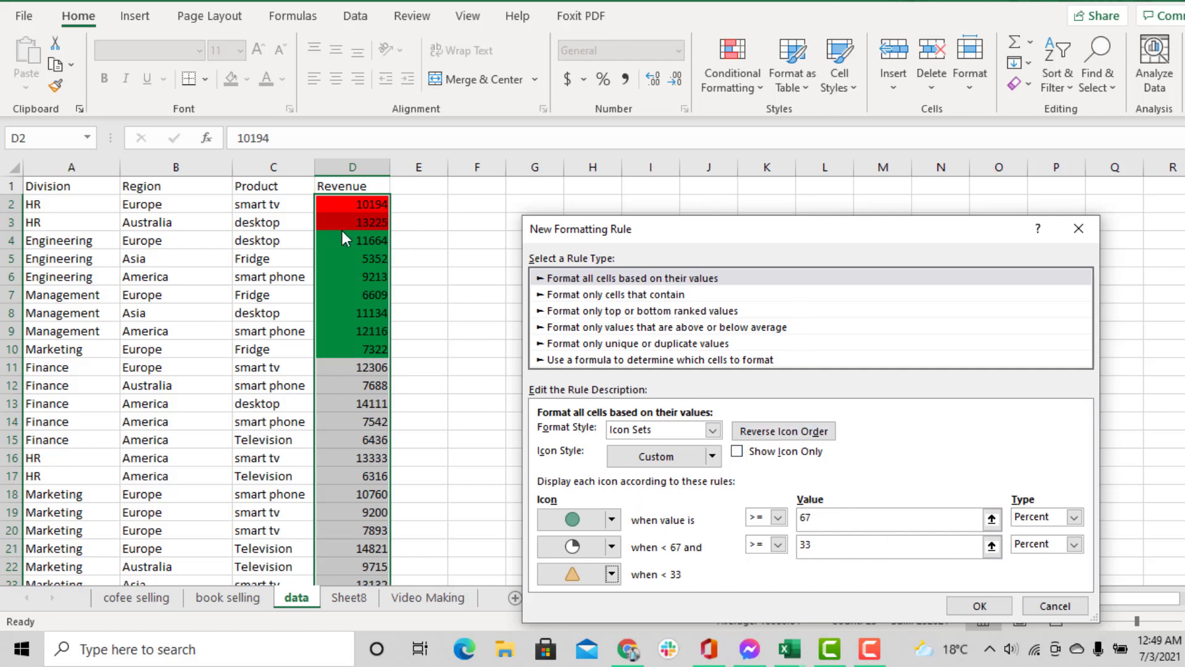
click(972, 607)
Examine the conditional formatting icons throughout the Revenue column
click(643, 418)
scroll(372, 443, down, 2)
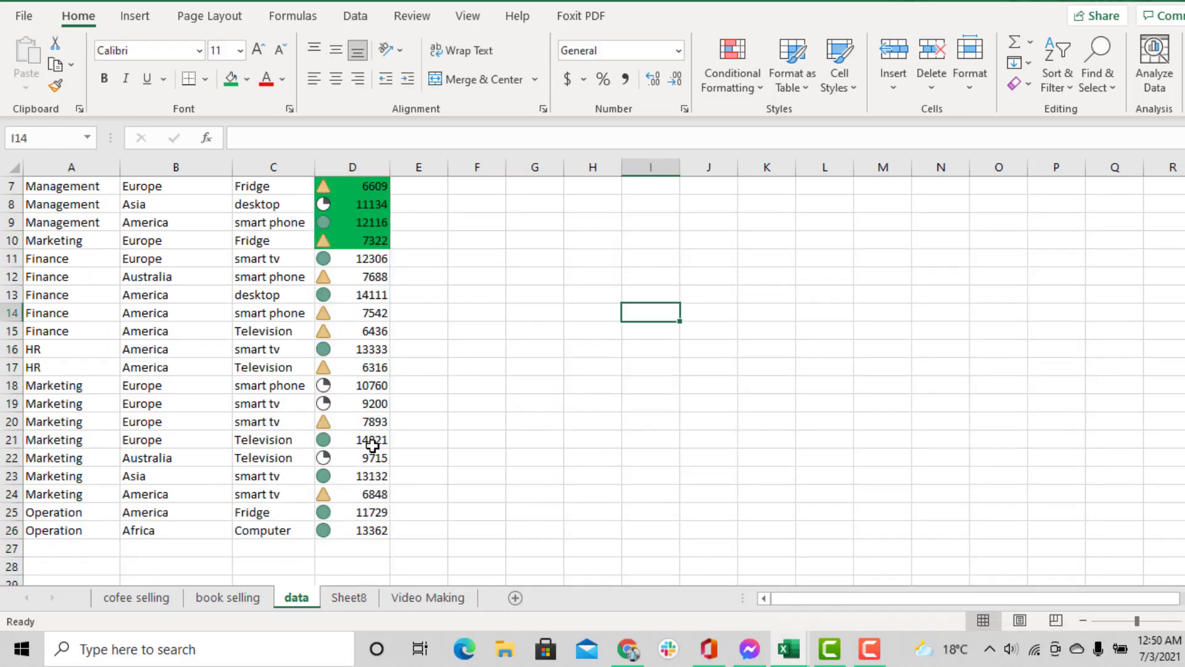
scroll(362, 489, up, 2)
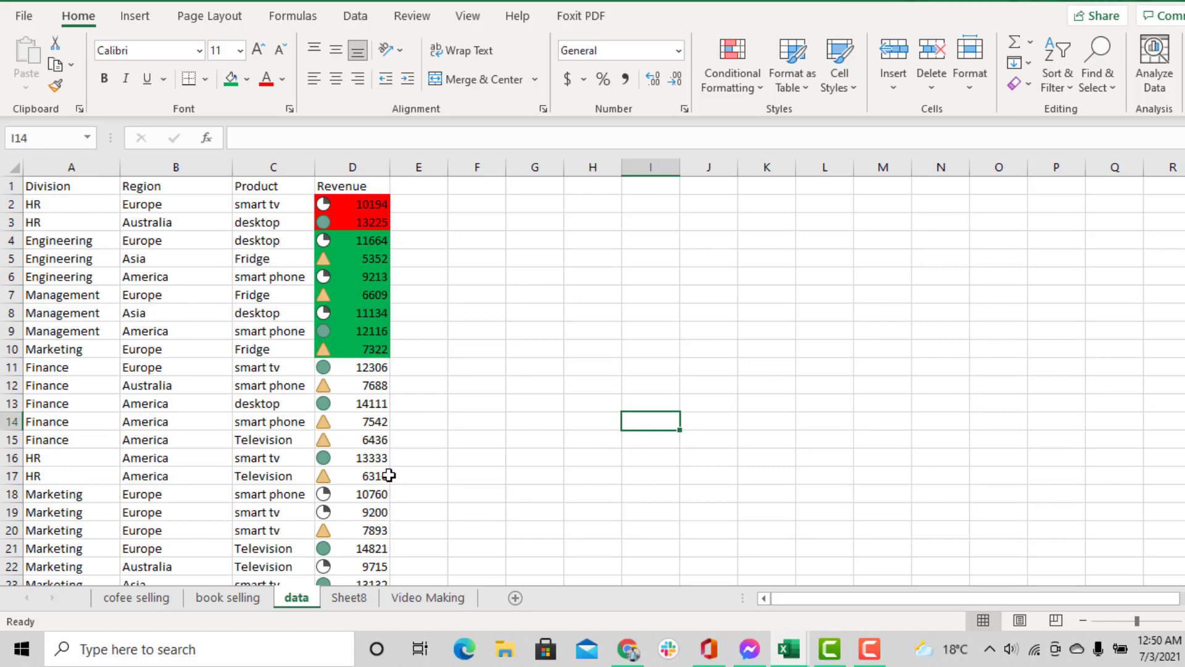
click(321, 276)
click(321, 240)
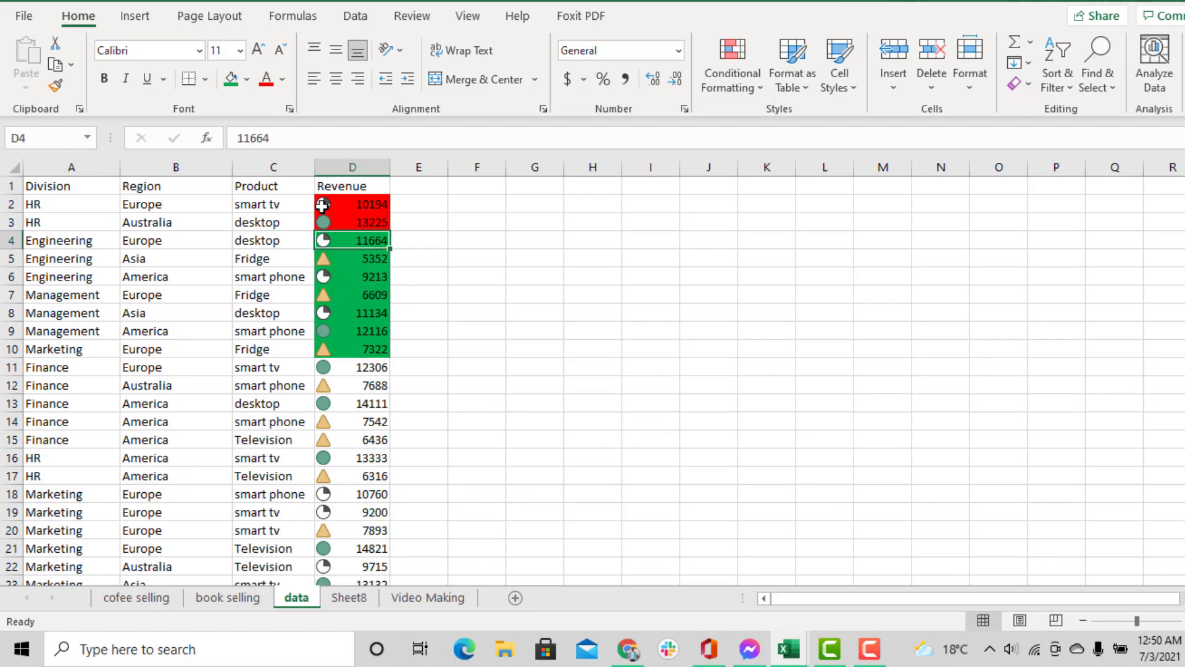
click(379, 280)
click(619, 366)
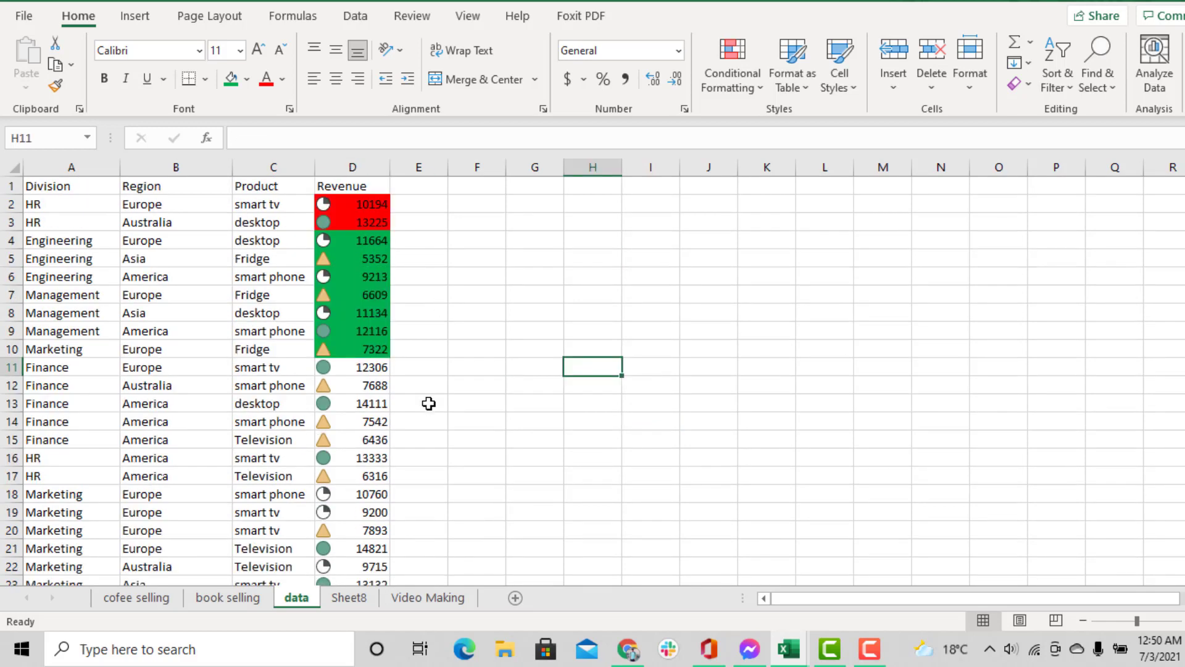
scroll(430, 408, down, 2)
scroll(429, 405, up, 2)
scroll(366, 429, down, 2)
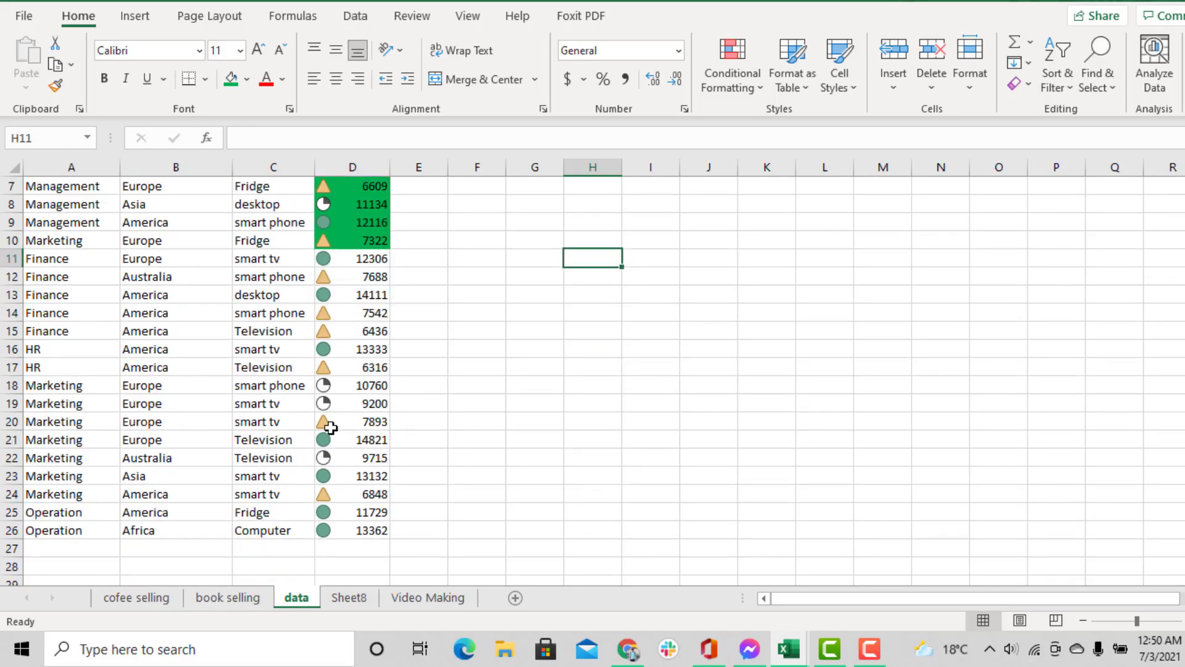
scroll(327, 371, up, 2)
scroll(328, 432, down, 3)
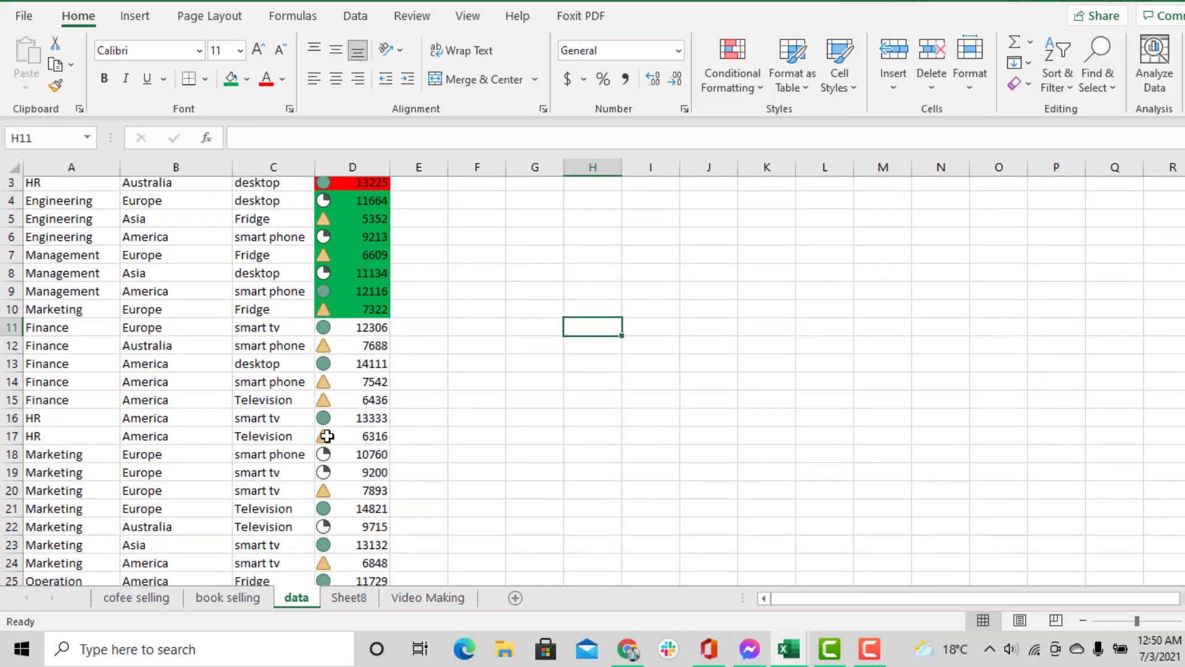
scroll(336, 474, up, 3)
Delete the Division and Region levels from the sales table's custom sort, keeping the two Revenue cell-color levels
right_click(363, 276)
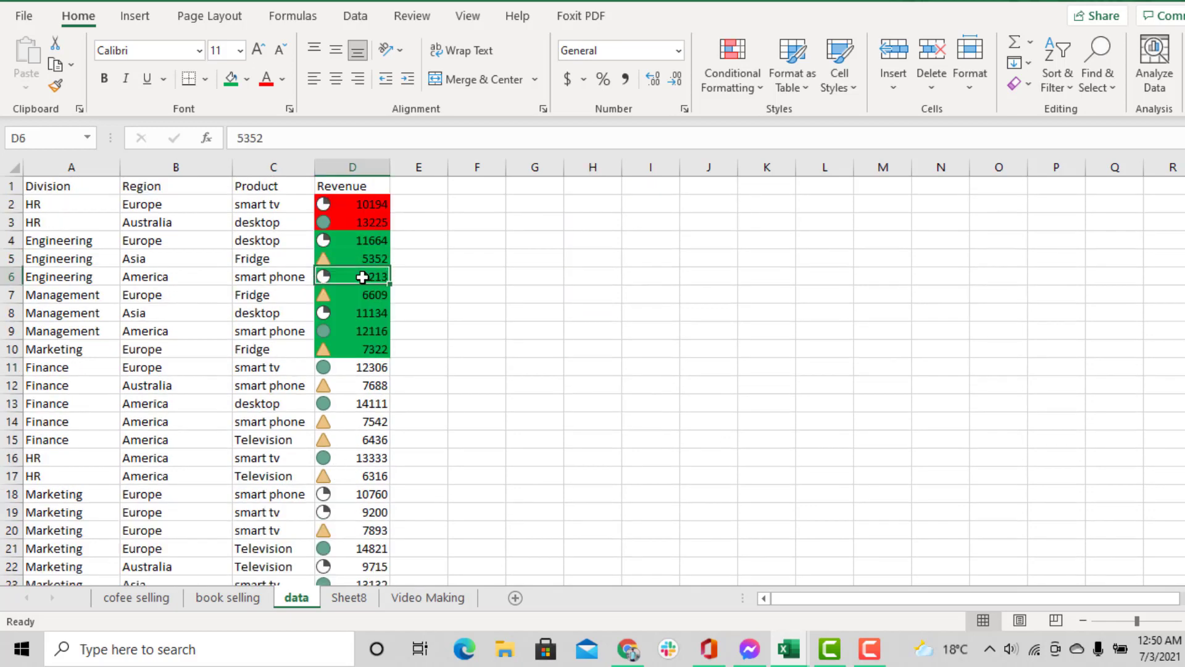
mouse_move(481, 425)
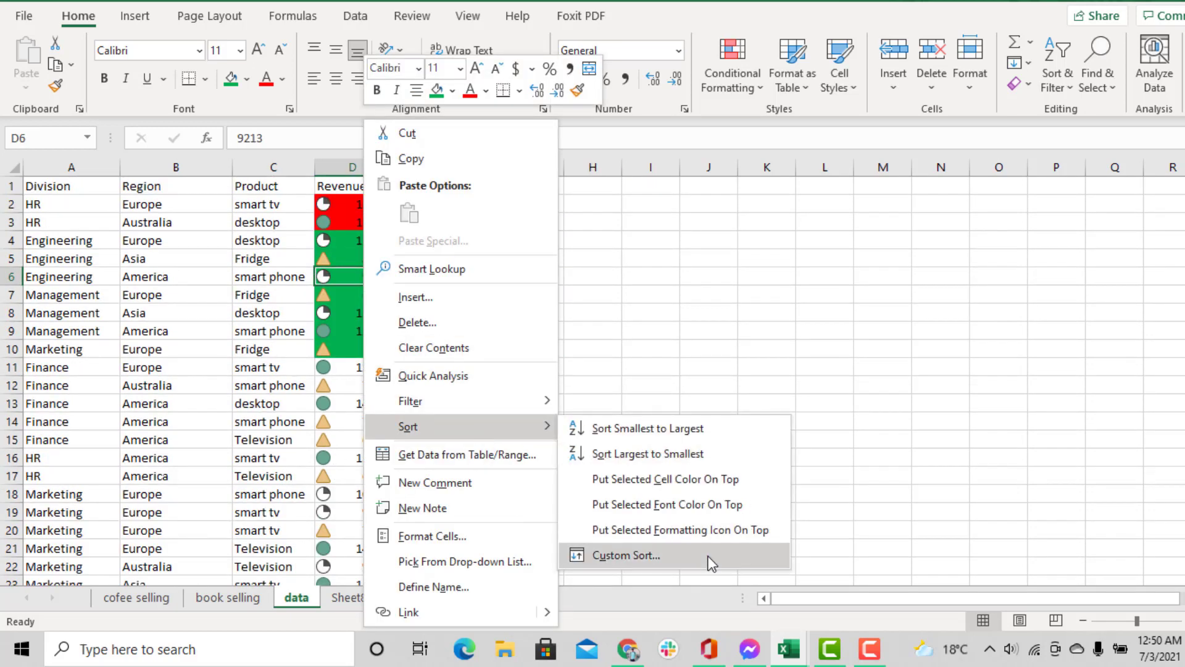
click(709, 558)
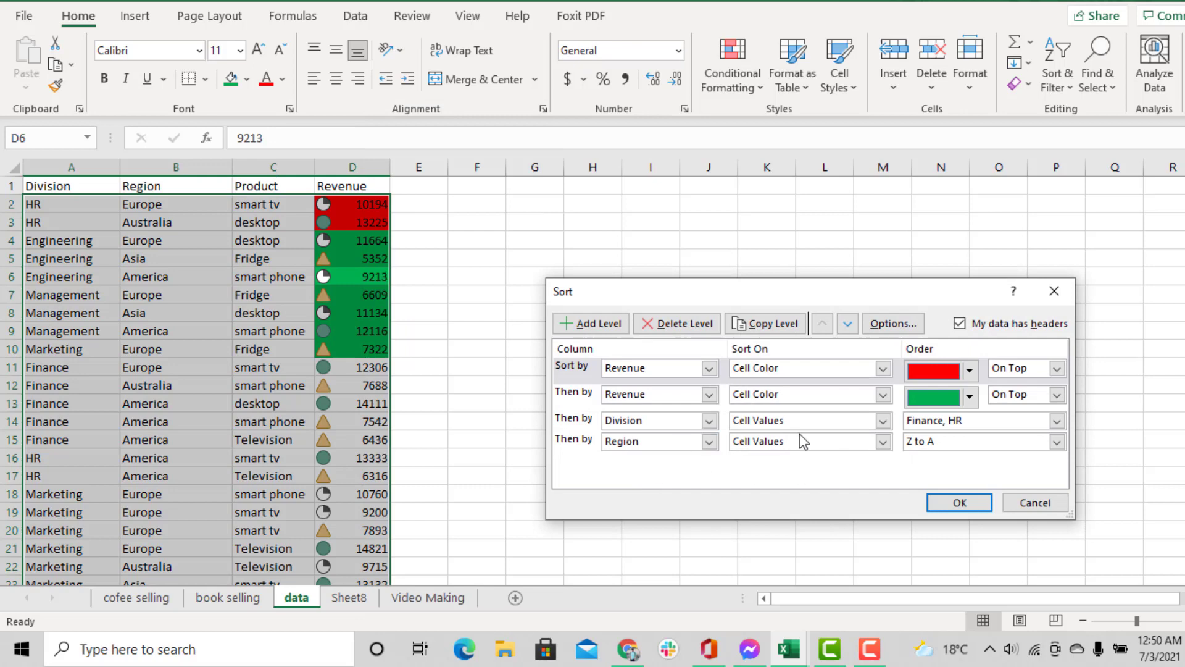
click(661, 423)
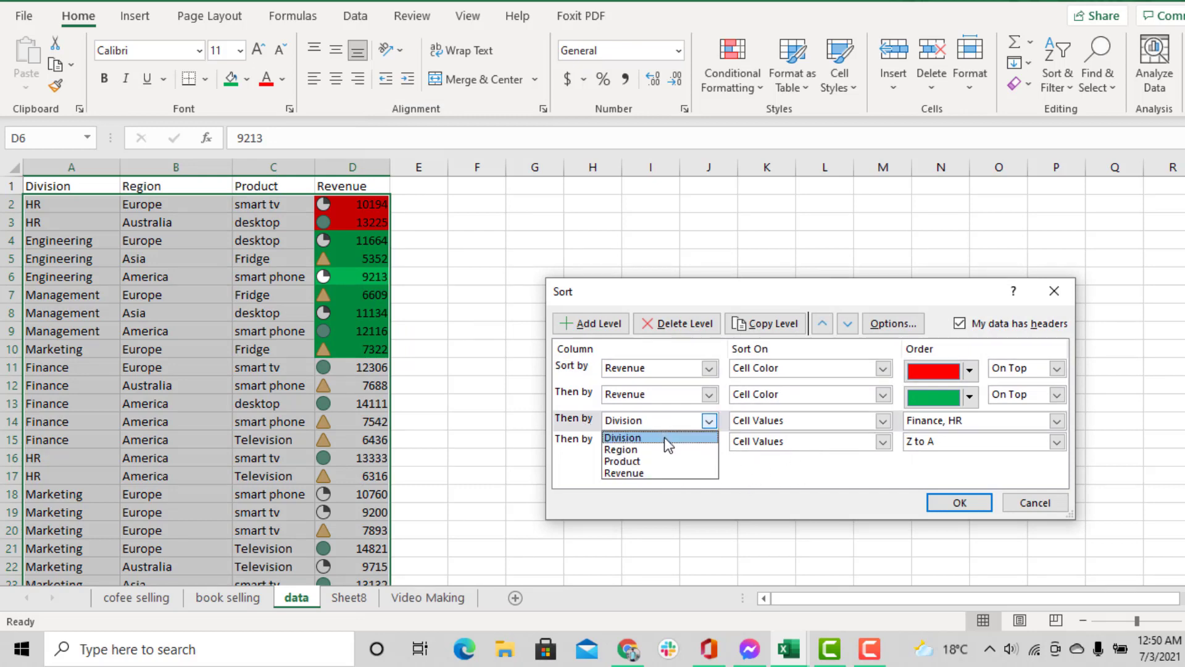
click(617, 437)
click(576, 418)
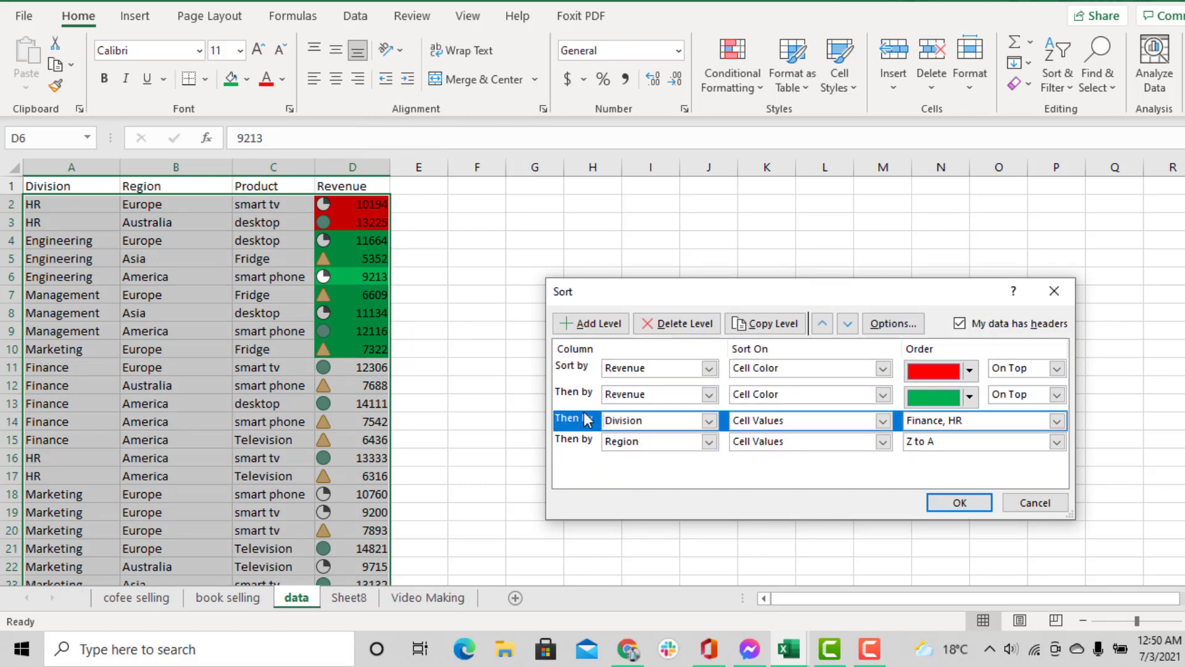
click(680, 323)
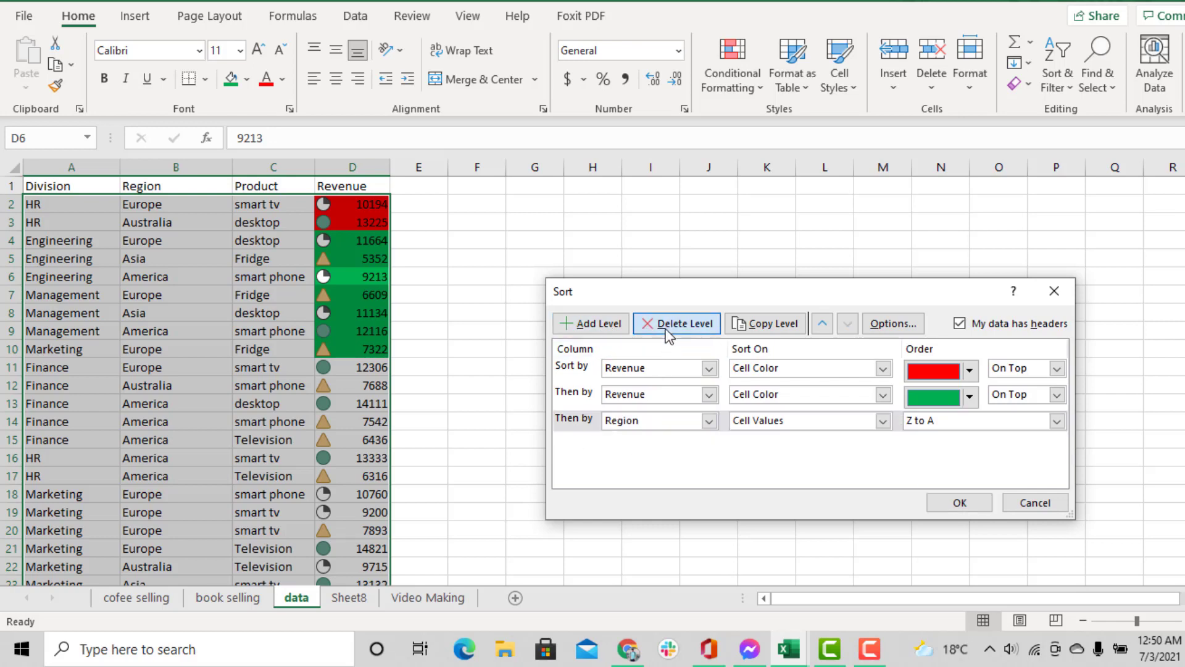
click(668, 333)
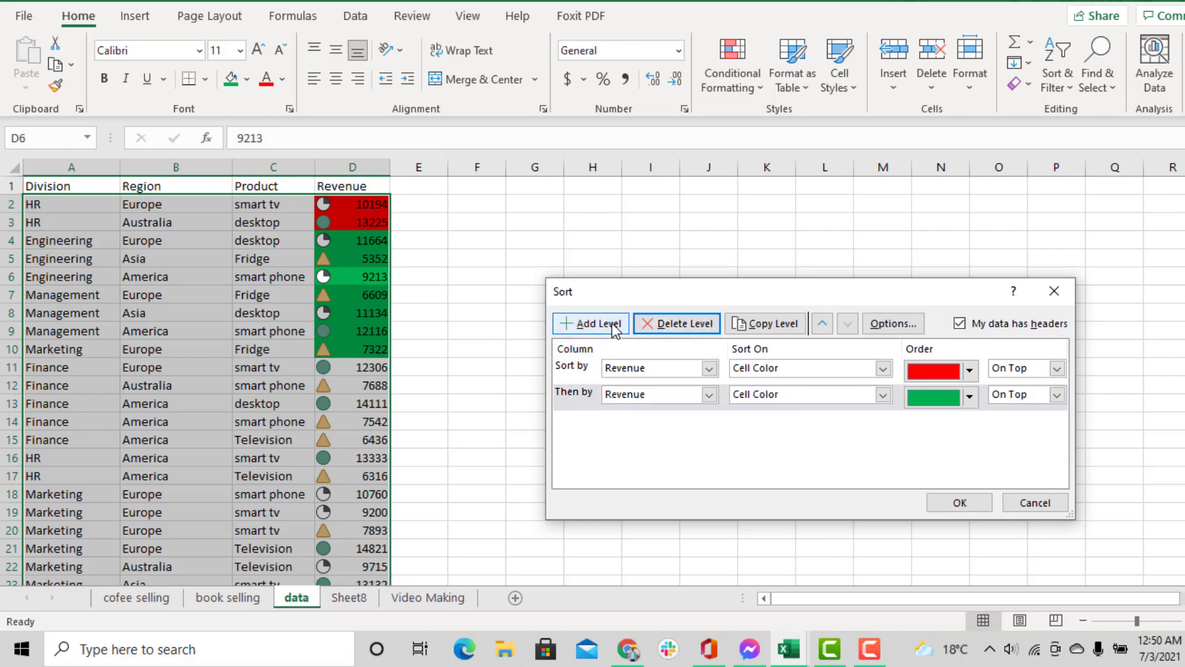
Add a third sort level on the Revenue column that sorts on Conditional Formatting Icon
click(592, 323)
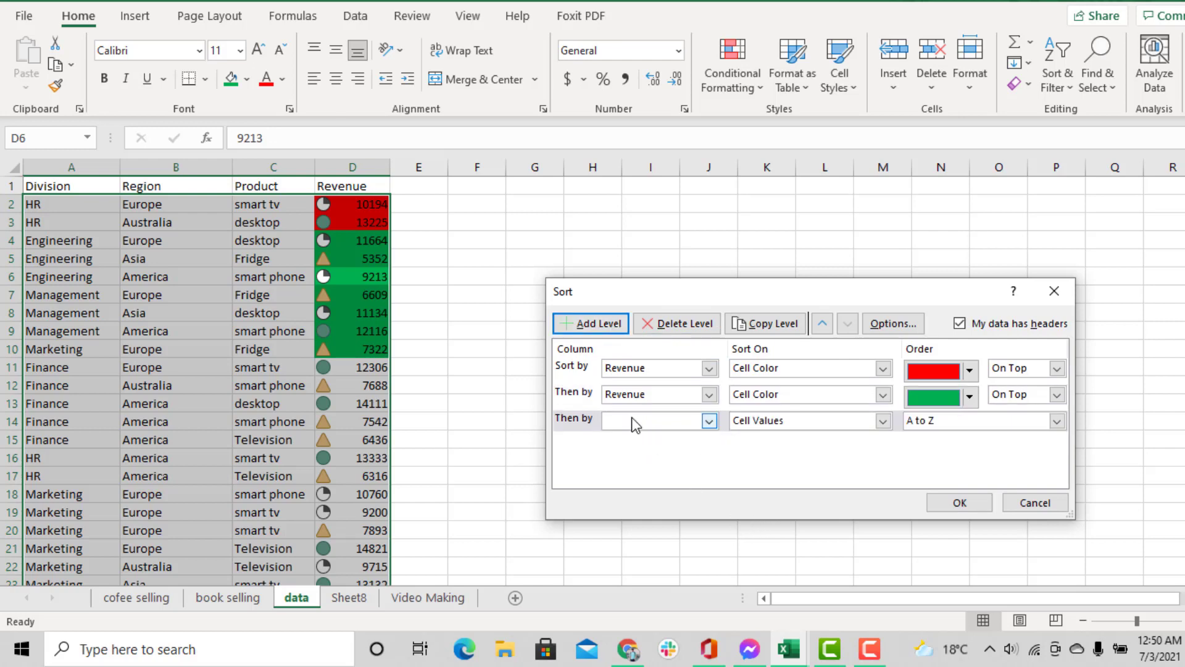
click(709, 421)
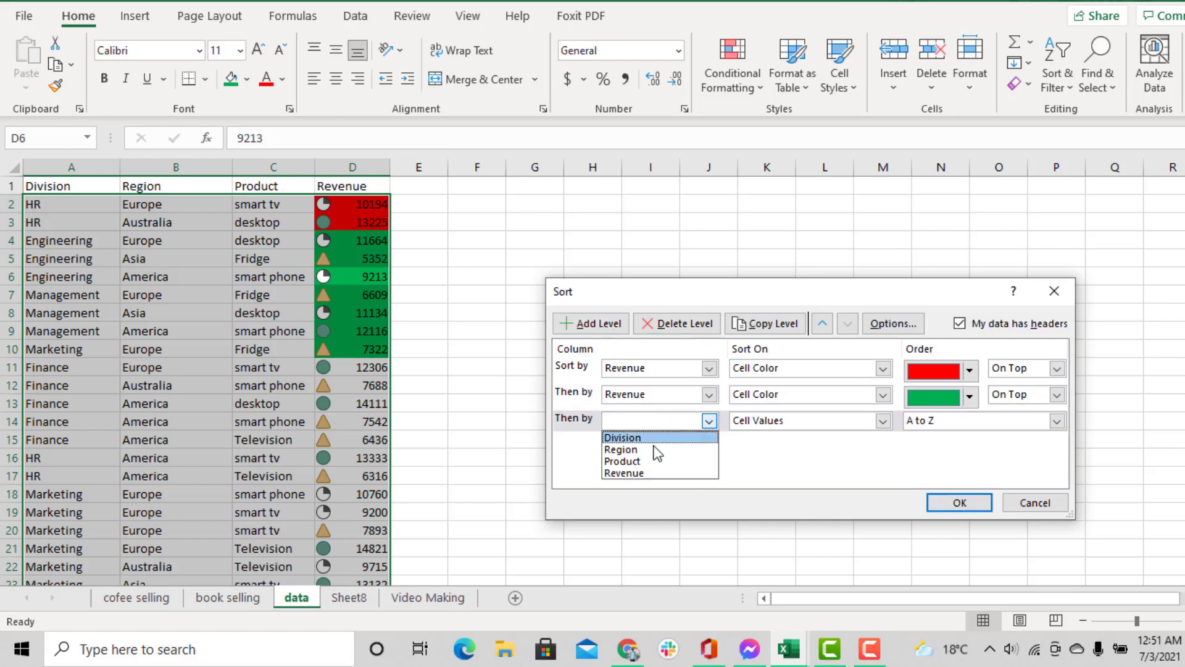
click(677, 471)
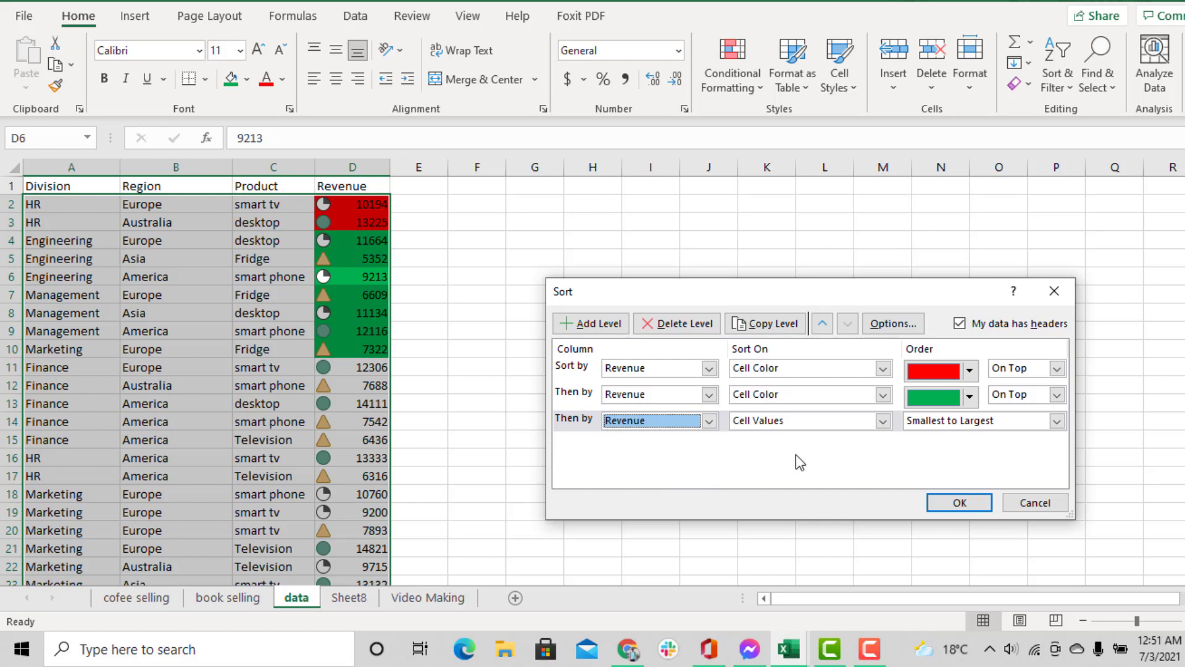
click(869, 422)
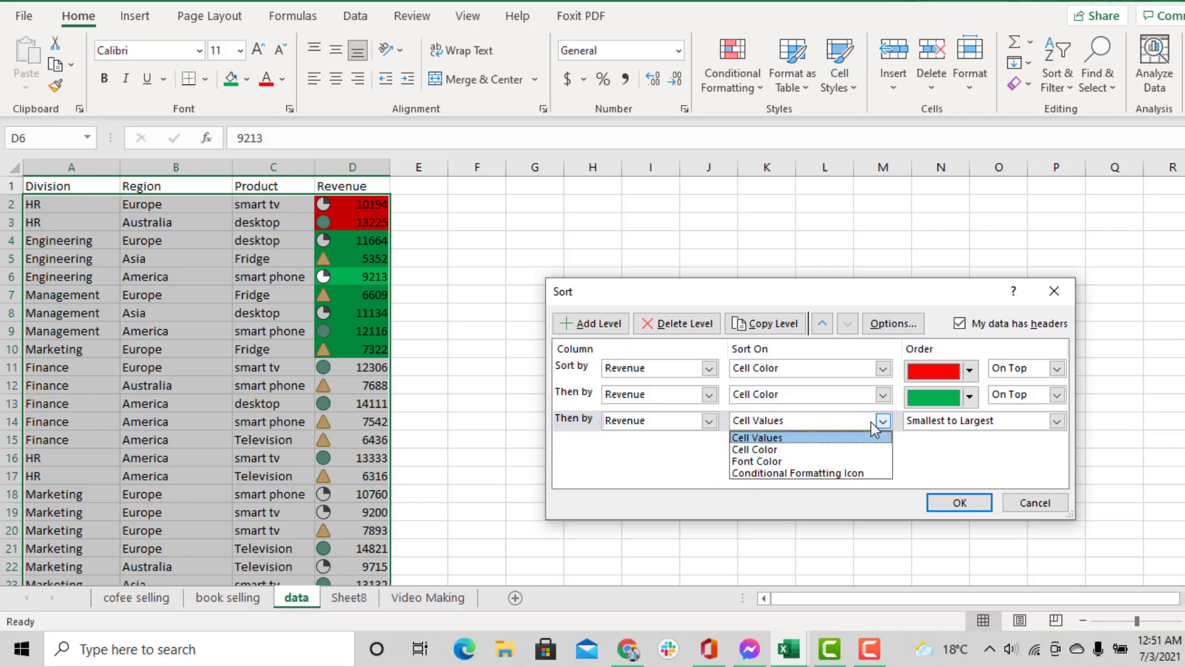
click(803, 473)
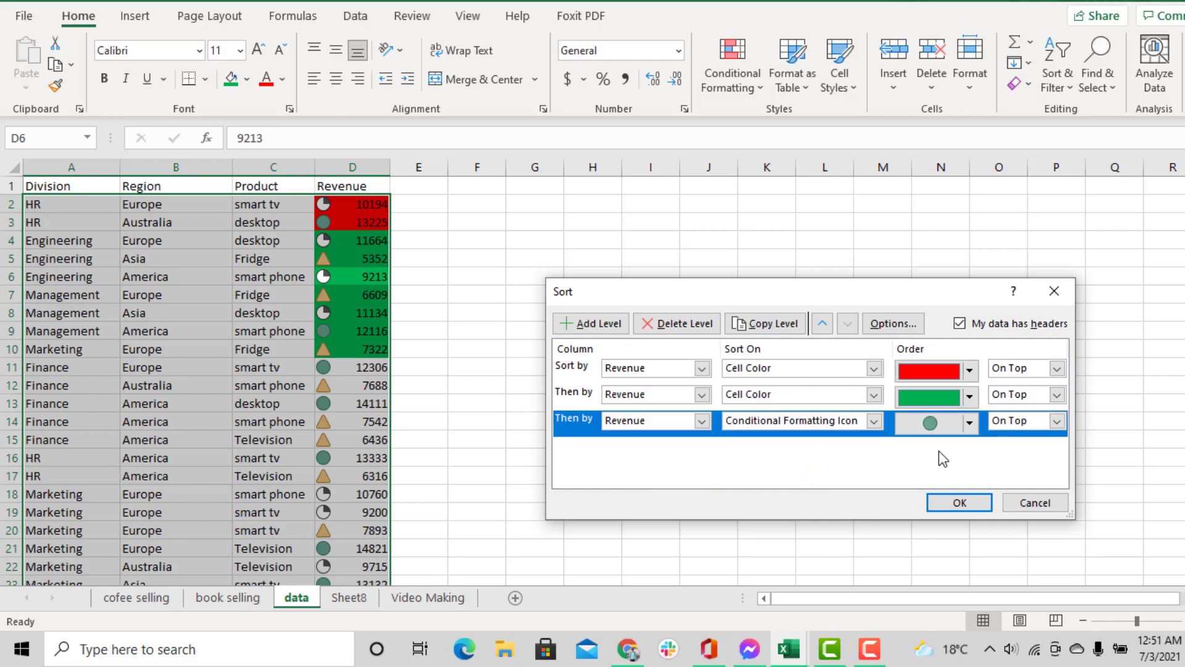
Set the icon level's order to the yellow triangle On Top and apply the sort to the table
click(951, 421)
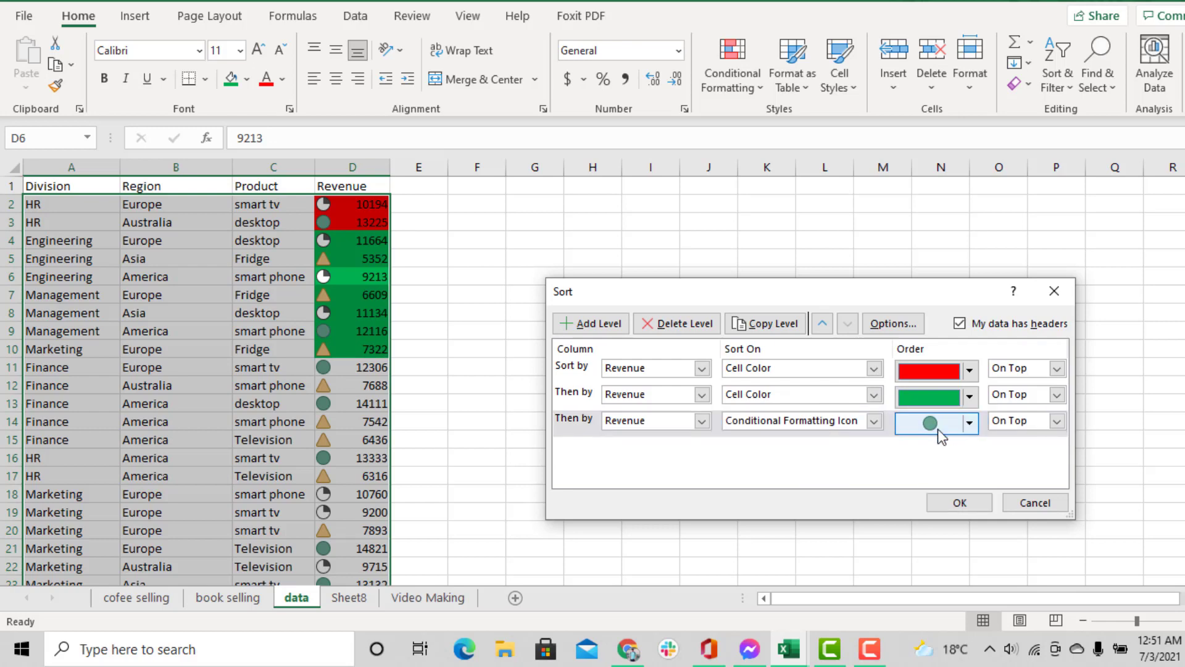
click(972, 425)
click(937, 460)
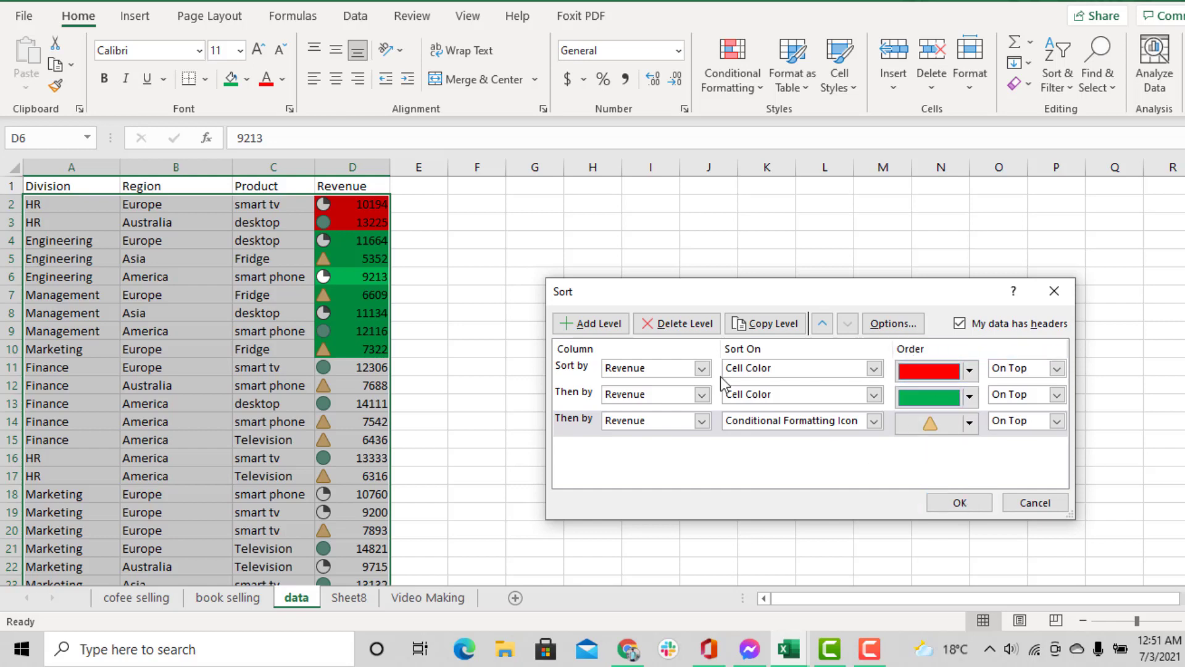
click(960, 503)
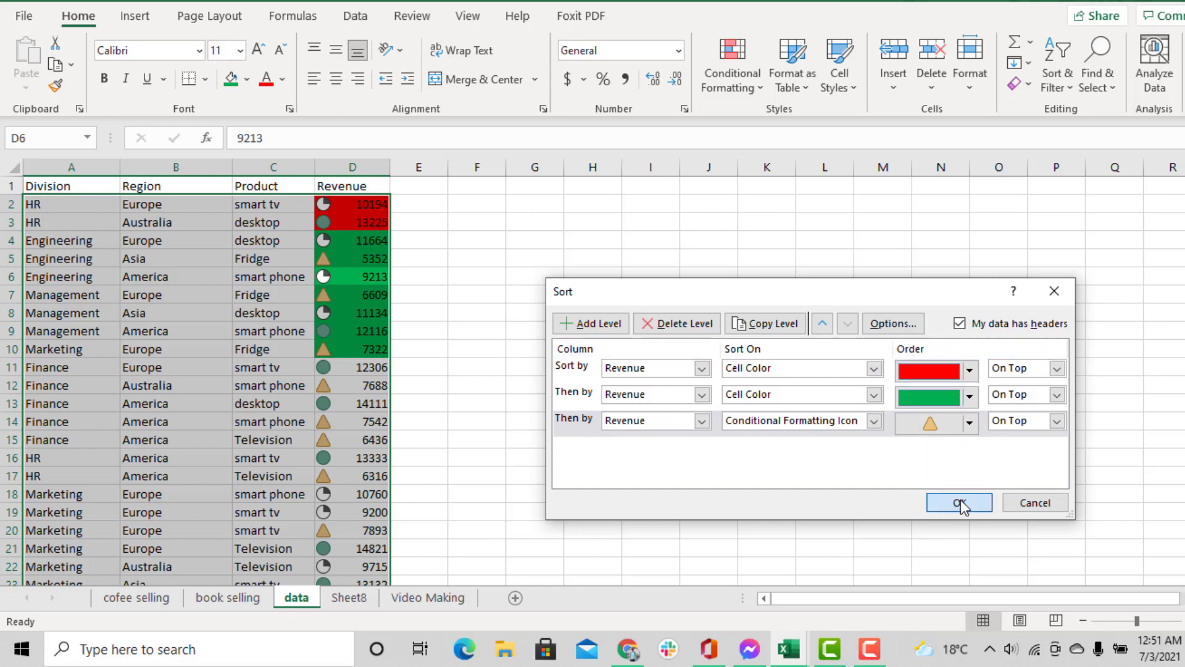
click(546, 401)
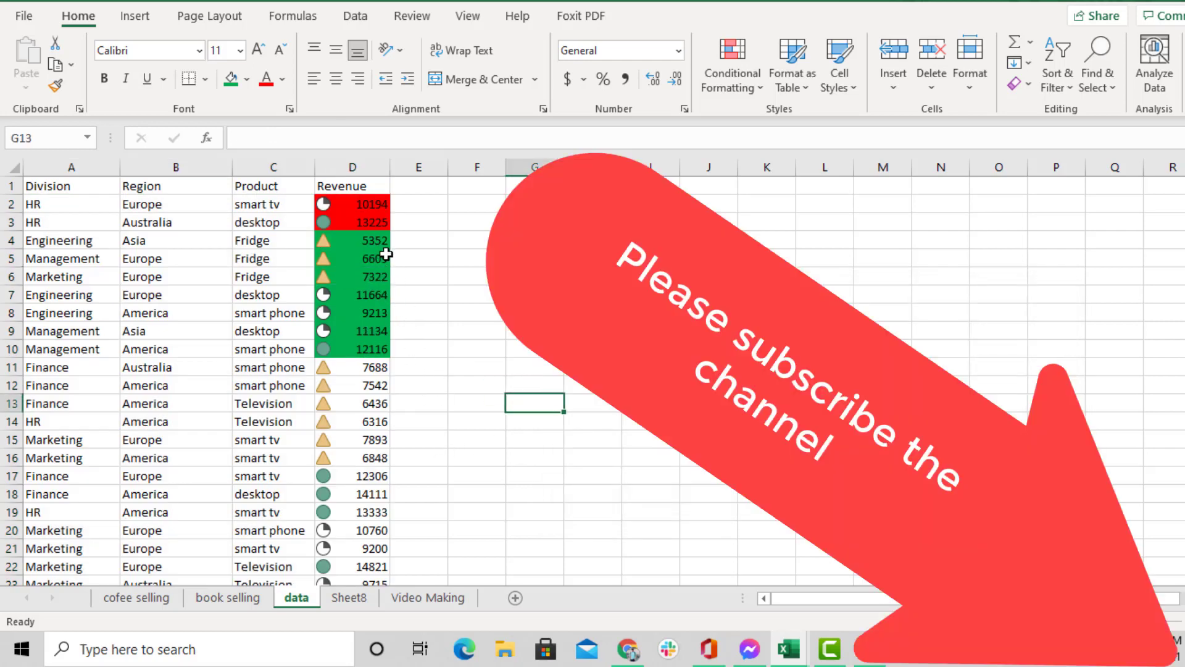
scroll(379, 348, down, 1)
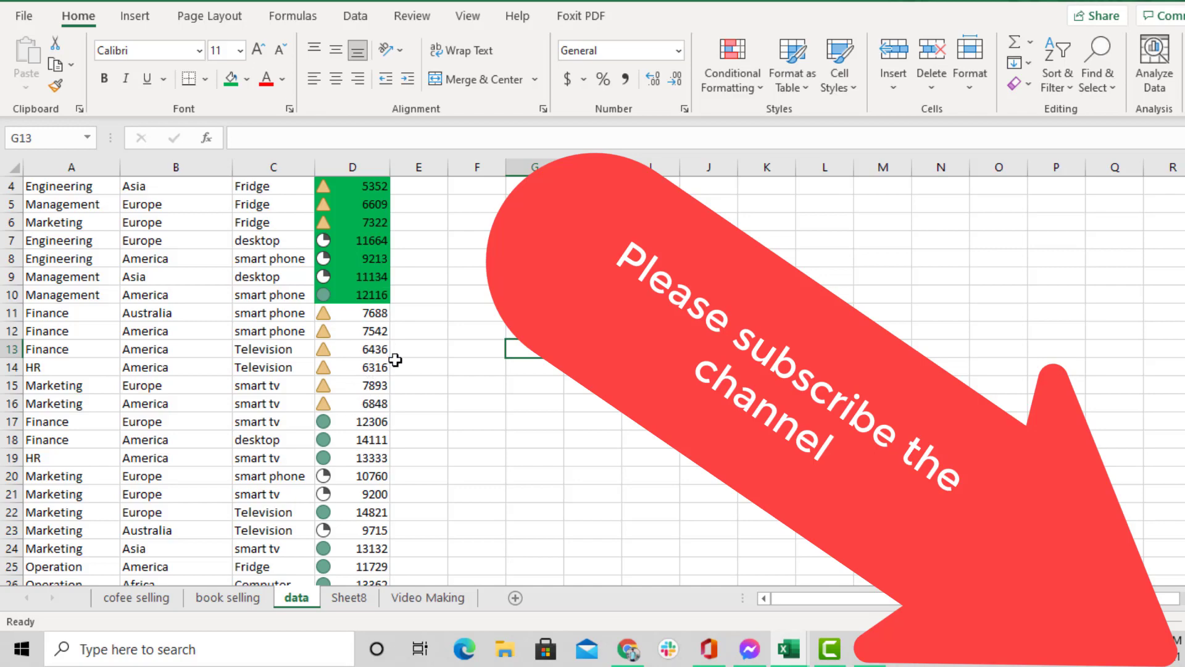